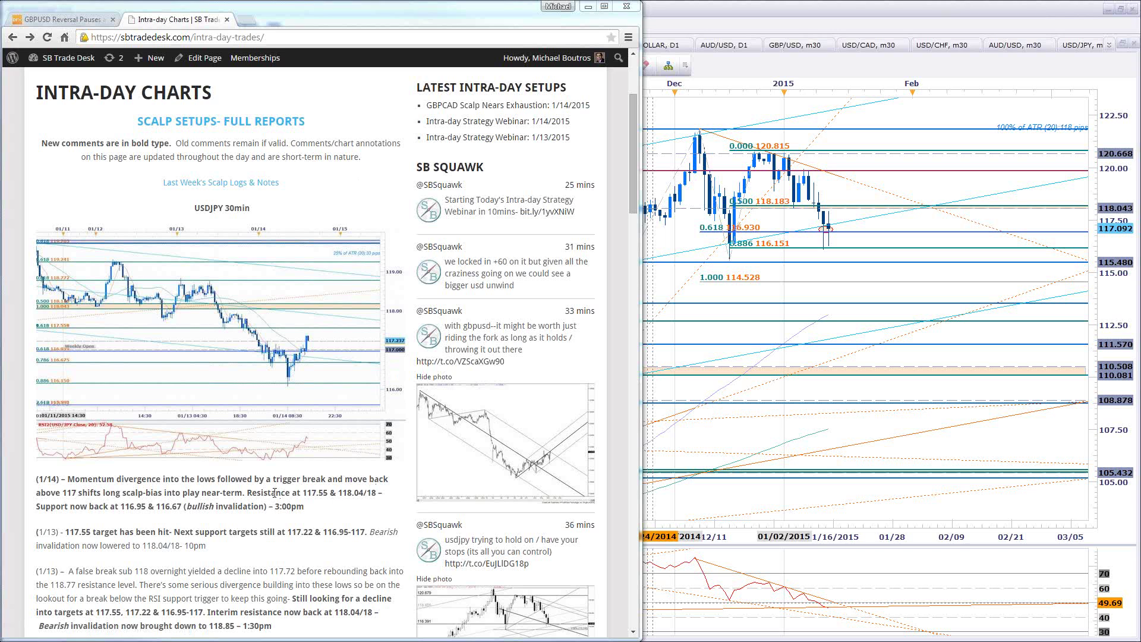
Enlarge the blog's USDJPY 30min chart, then bring Marketscope's USD/JPY daily chart forward.
{"action": "left_click", "coordinate": [322, 359]}
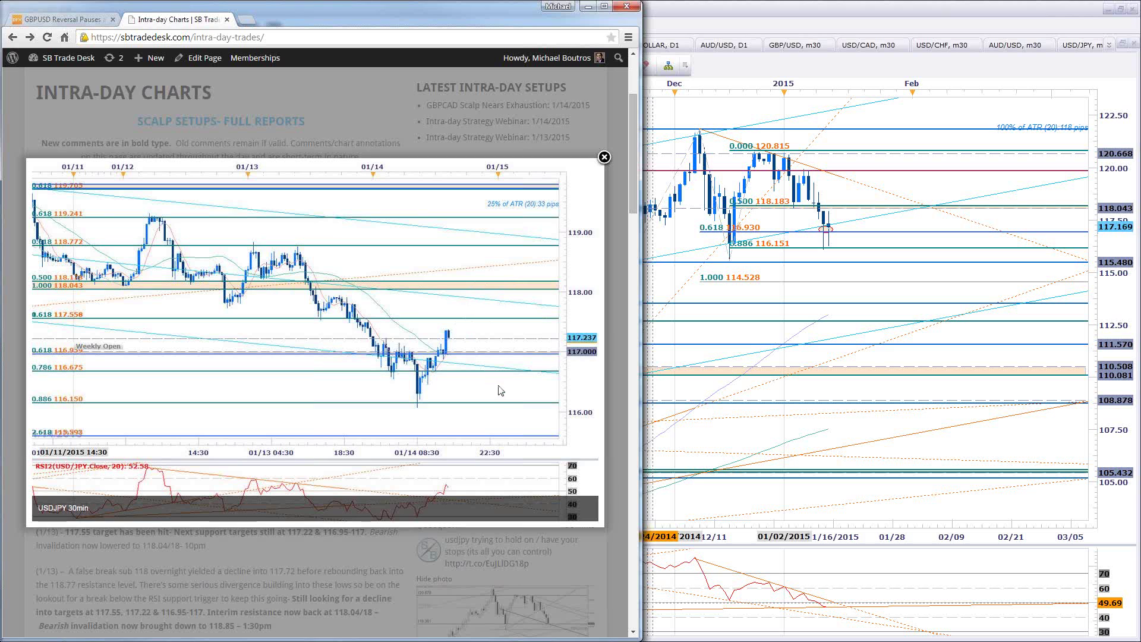
{"action": "left_click", "coordinate": [998, 19]}
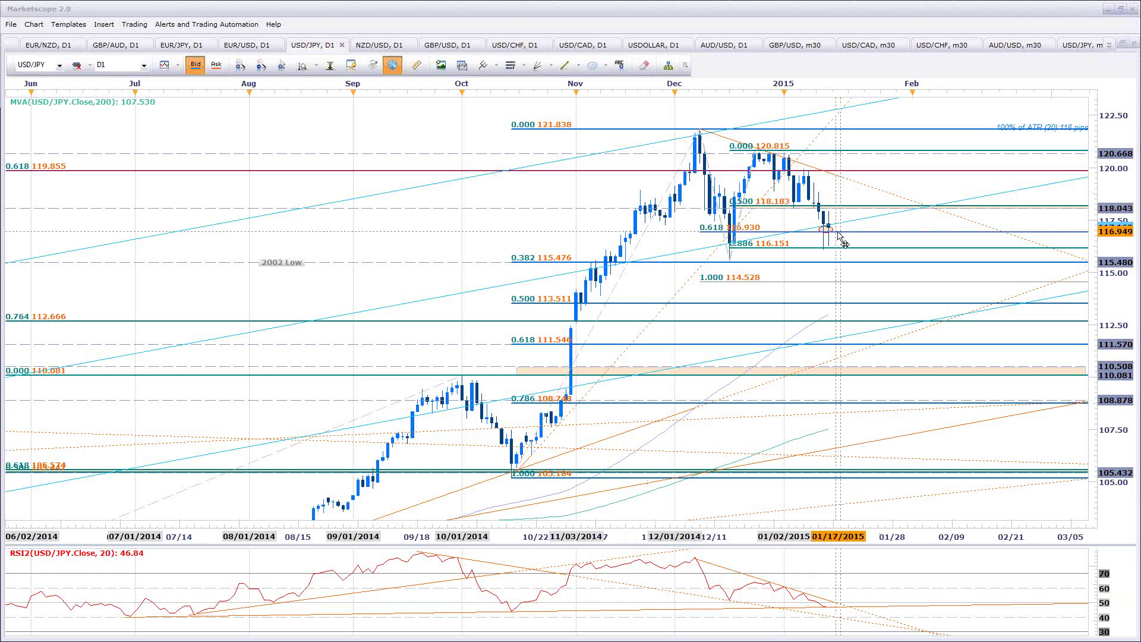
Show the USD/JPY, m30 chart and zoom its time scale out and back in.
{"action": "left_click", "coordinate": [1081, 46]}
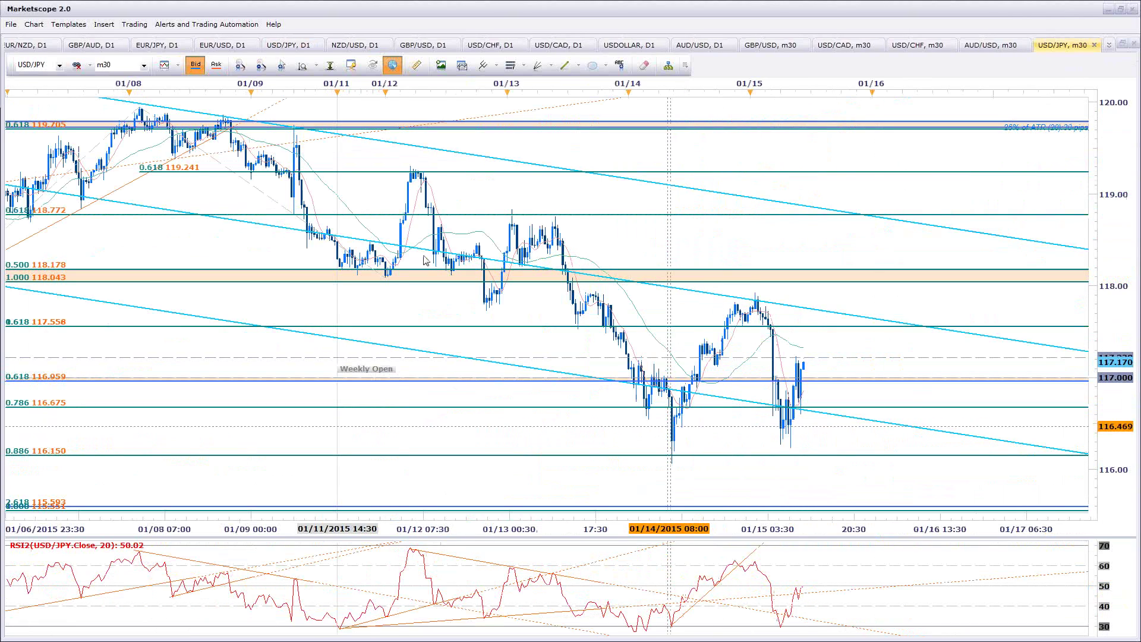
{"action": "scroll", "coordinate": [389, 253], "scroll_direction": "down", "scroll_amount": 3}
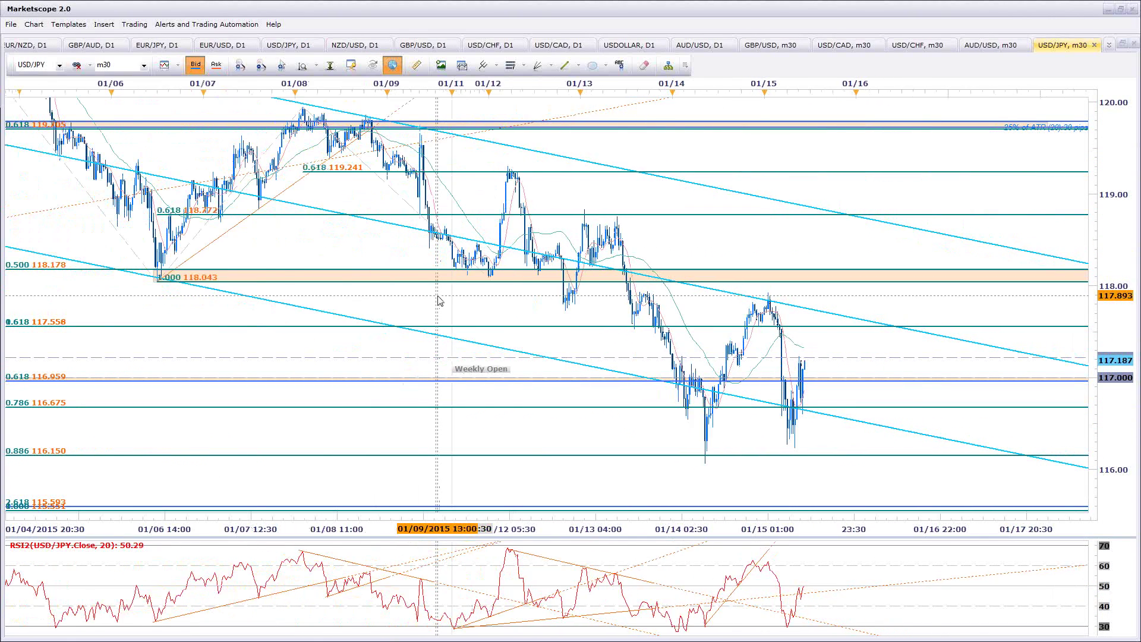
{"action": "scroll", "coordinate": [547, 339], "scroll_direction": "up", "scroll_amount": 2}
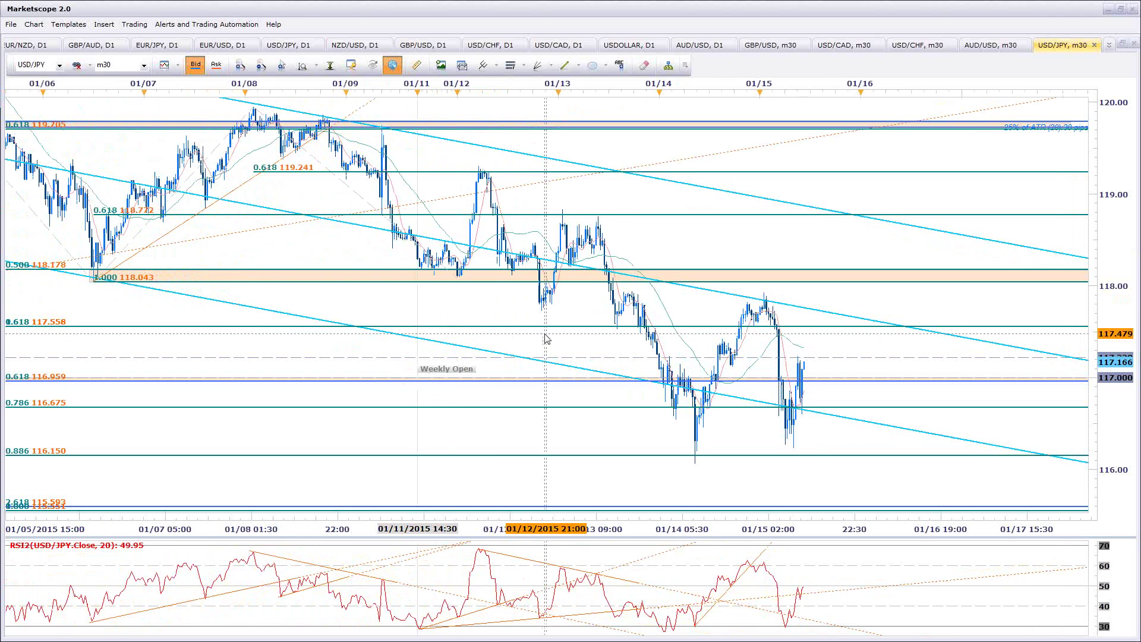
{"action": "scroll", "coordinate": [544, 334], "scroll_direction": "up", "scroll_amount": 1}
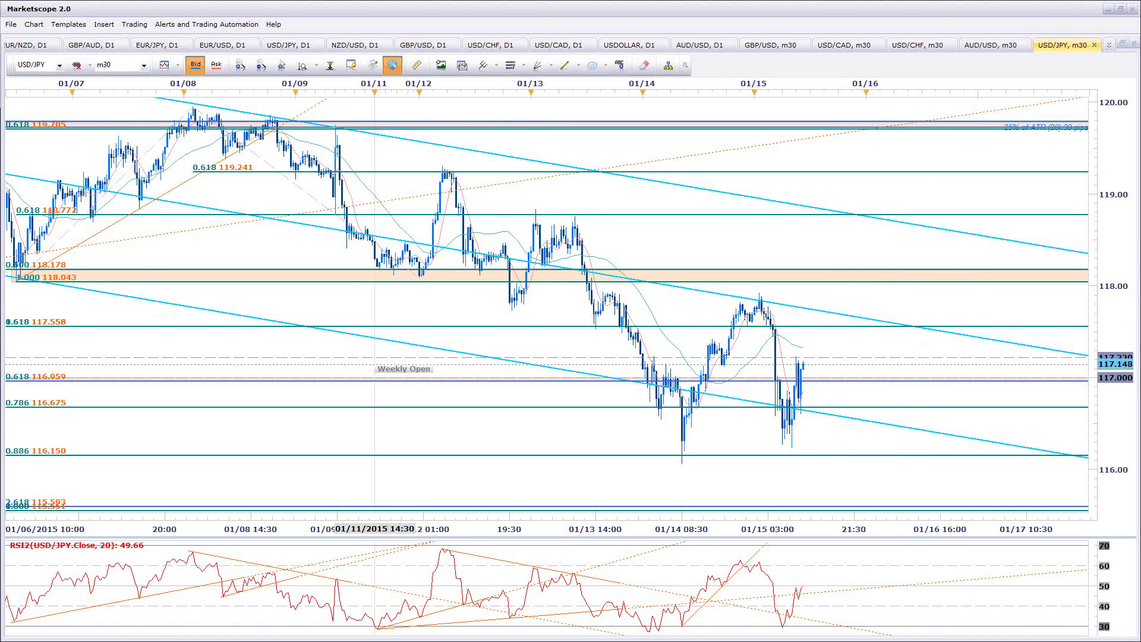
Back in Chrome, close the USDJPY lightbox and enlarge the AUDUSD 30min chart further down.
{"action": "key", "text": "alt+Tab"}
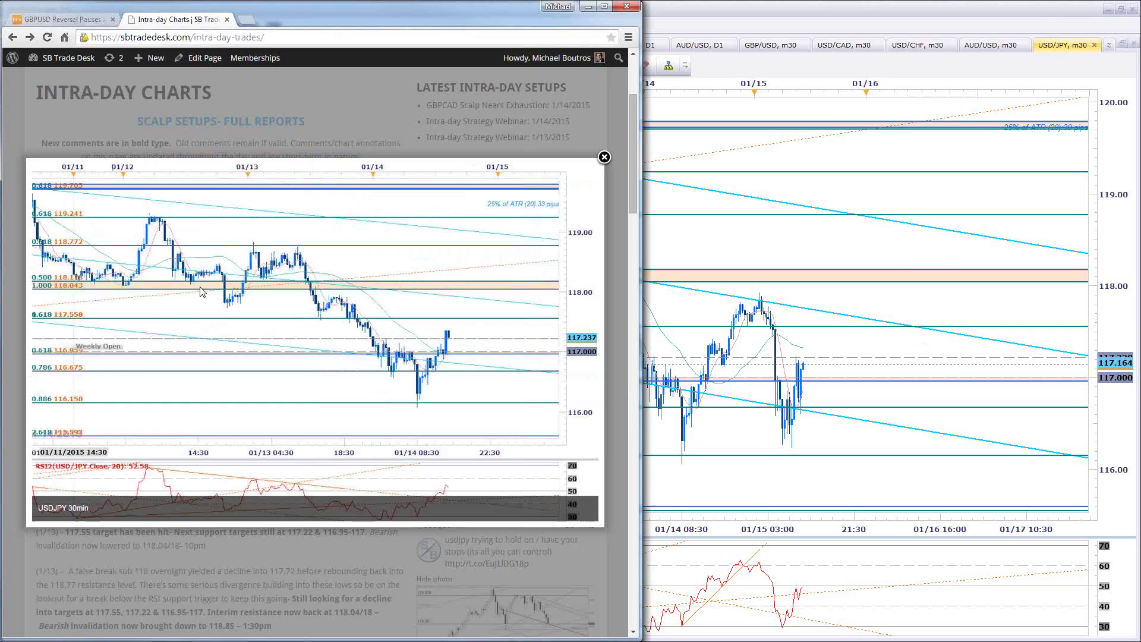
{"action": "left_click", "coordinate": [596, 176]}
{"action": "scroll", "coordinate": [455, 272], "scroll_direction": "down", "scroll_amount": 9}
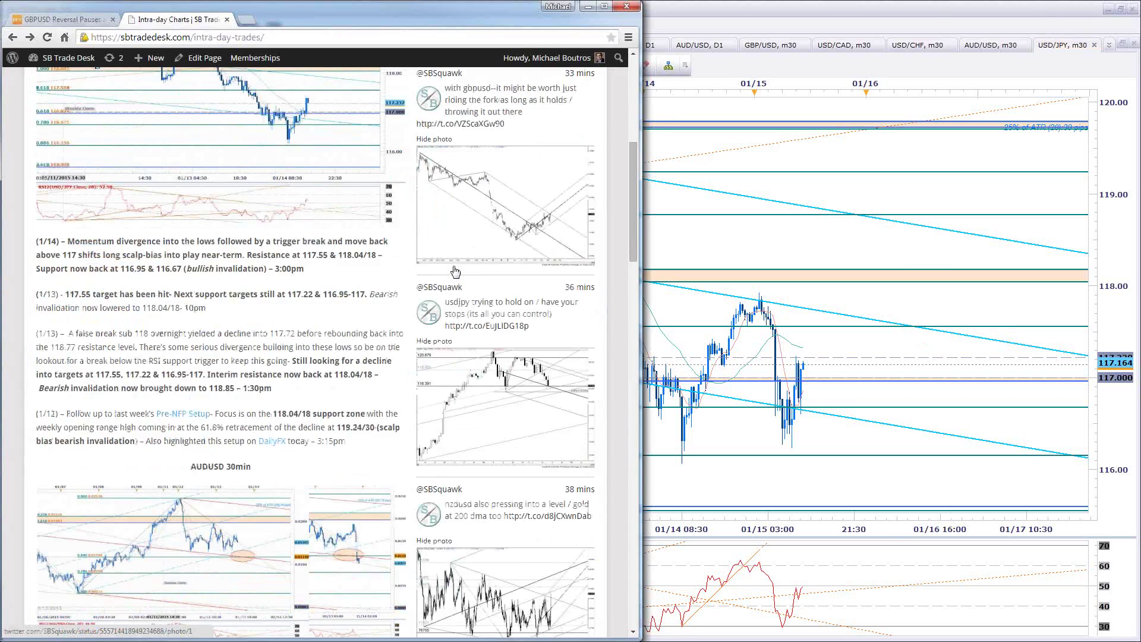
{"action": "scroll", "coordinate": [455, 271], "scroll_direction": "down", "scroll_amount": 2}
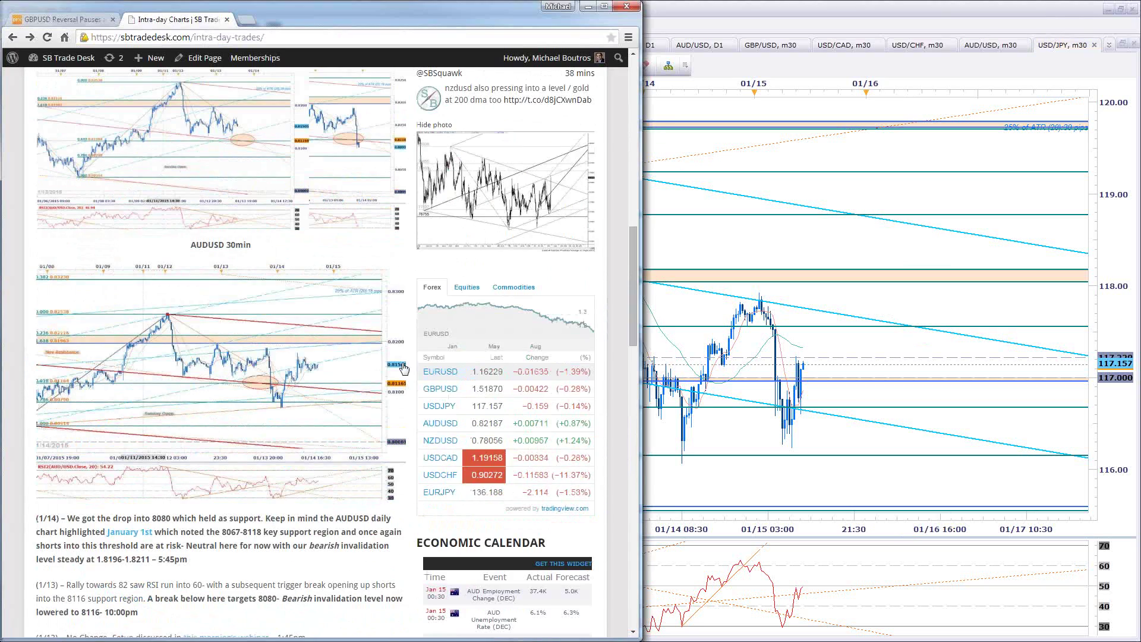
{"action": "left_click", "coordinate": [326, 386]}
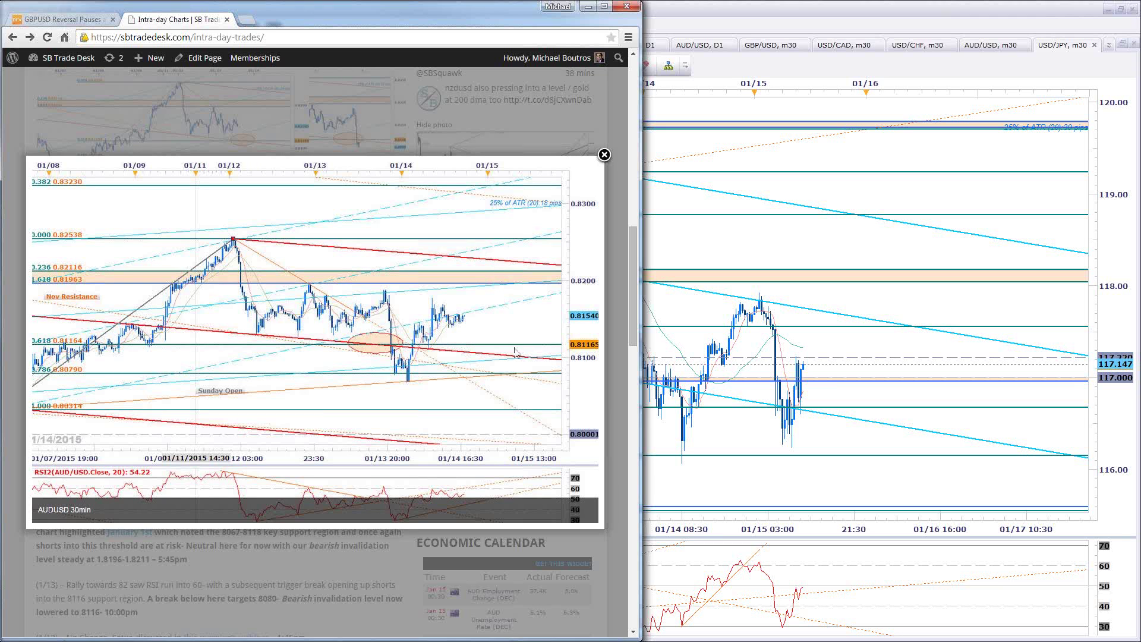
Bring Marketscope forward and switch to the AUD/USD, m30 chart from the tab list.
{"action": "left_click", "coordinate": [987, 297]}
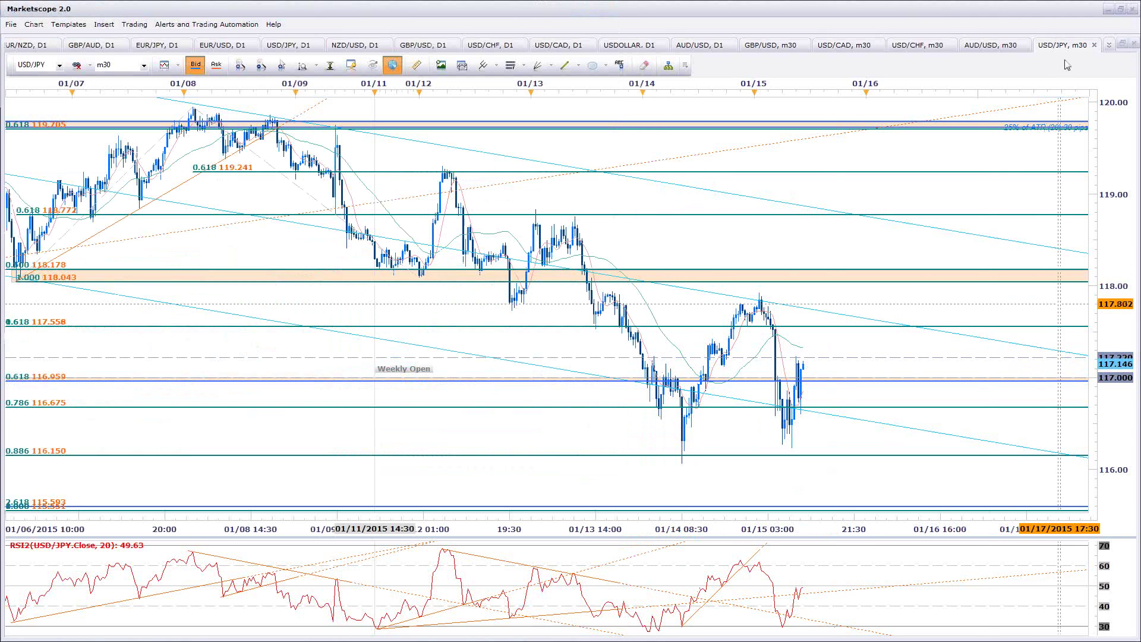
{"action": "left_click", "coordinate": [1109, 47]}
{"action": "left_click", "coordinate": [1099, 240]}
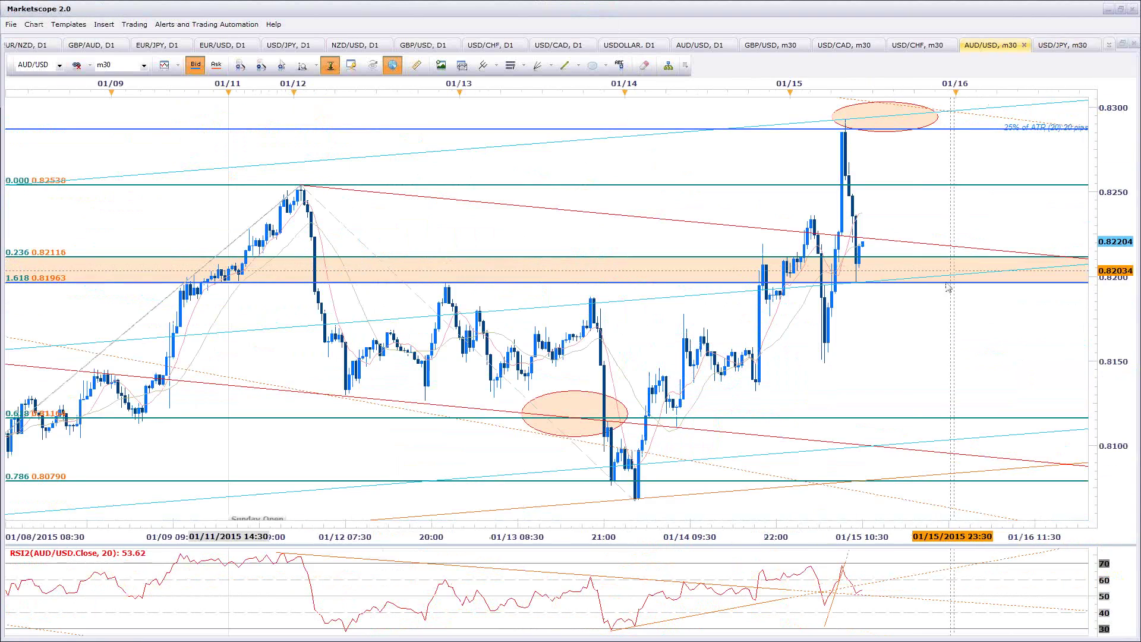
{"action": "scroll", "coordinate": [810, 360], "scroll_direction": "down", "scroll_amount": 3}
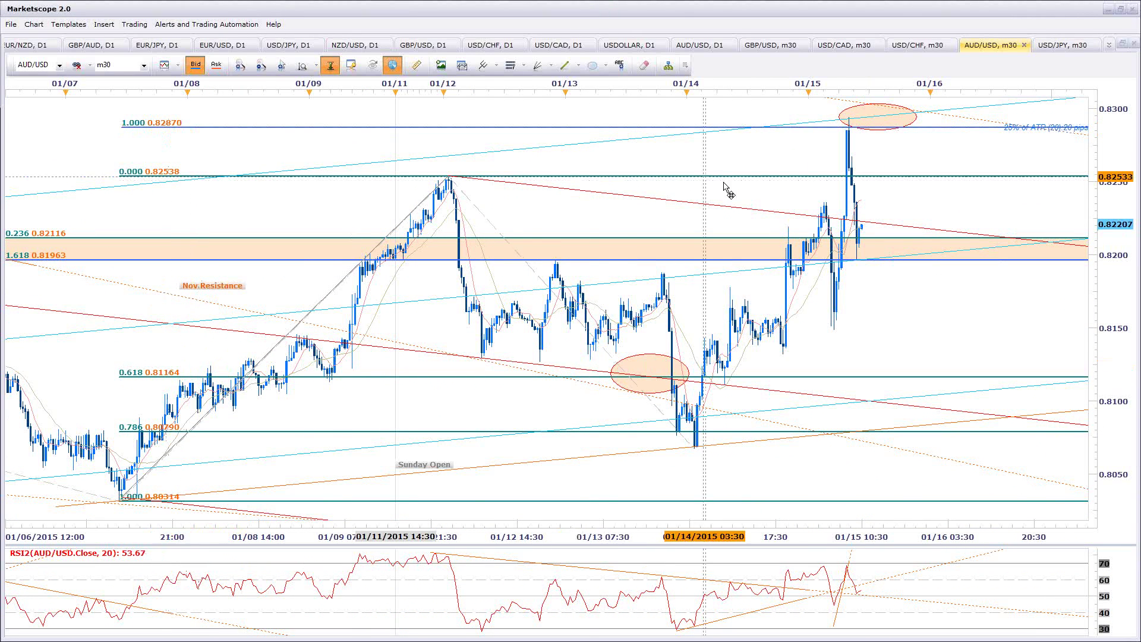
{"action": "scroll", "coordinate": [387, 237], "scroll_direction": "down", "scroll_amount": 2}
{"action": "scroll", "coordinate": [289, 206], "scroll_direction": "down", "scroll_amount": 2}
Select the cyan channel lines and zoom out to September's price history, then back in.
{"action": "left_click", "coordinate": [341, 206]}
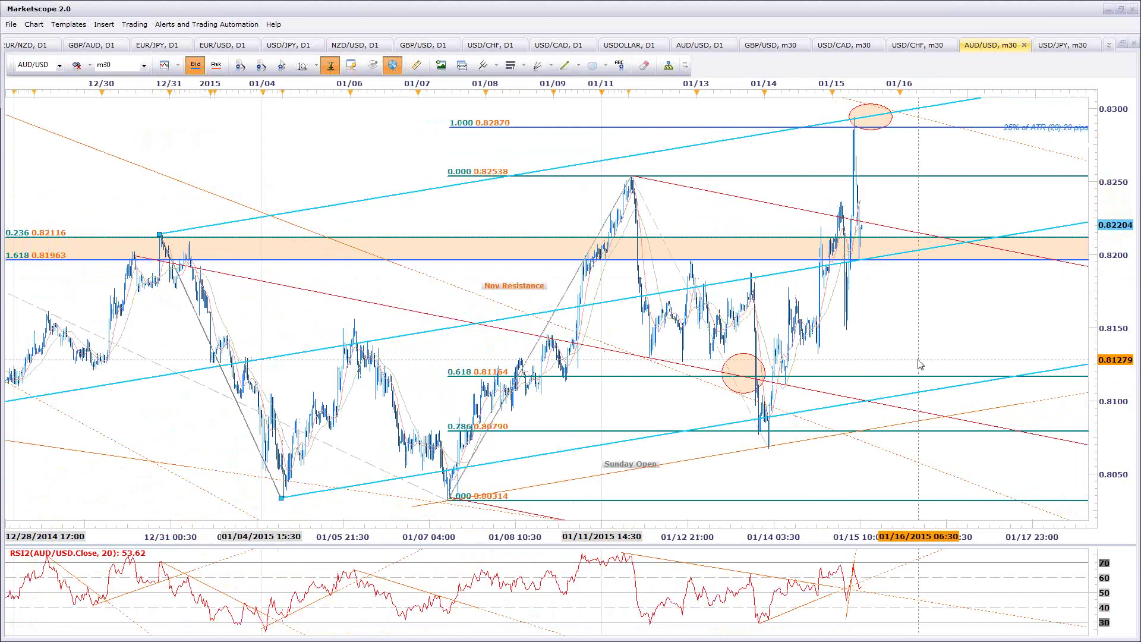
{"action": "scroll", "coordinate": [925, 359], "scroll_direction": "down", "scroll_amount": 5}
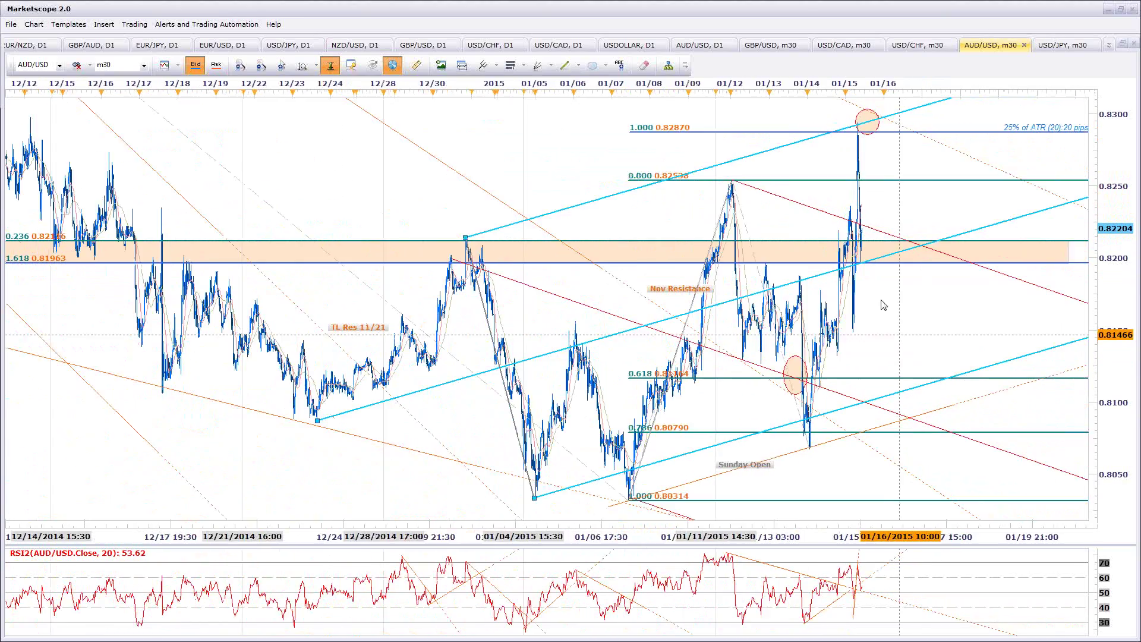
{"action": "scroll", "coordinate": [779, 244], "scroll_direction": "down", "scroll_amount": 3}
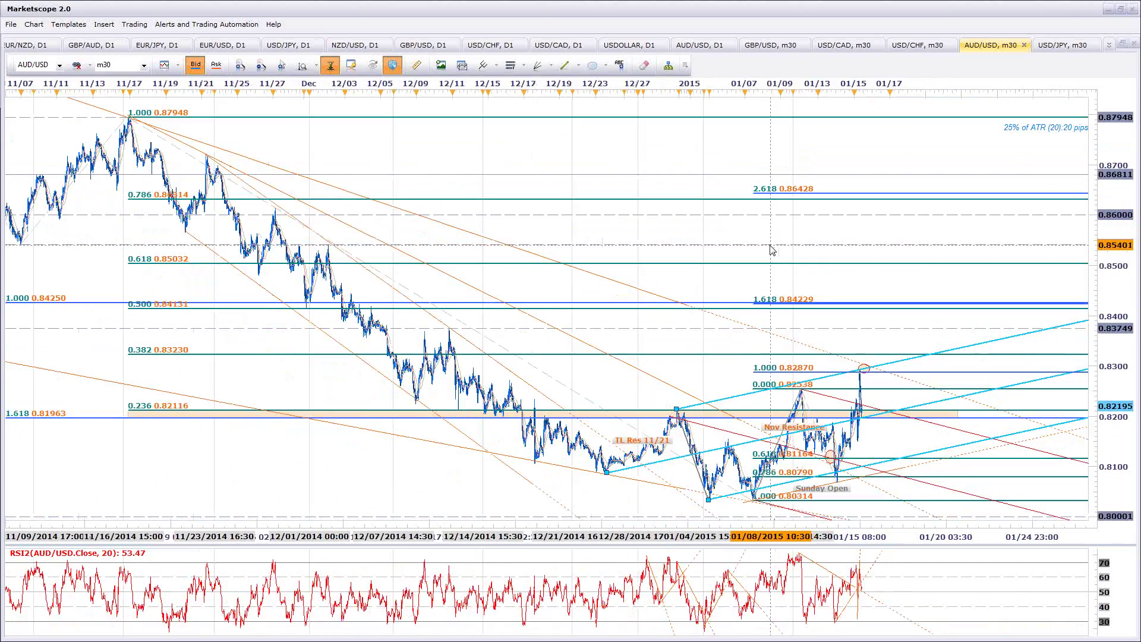
{"action": "scroll", "coordinate": [771, 255], "scroll_direction": "down", "scroll_amount": 3}
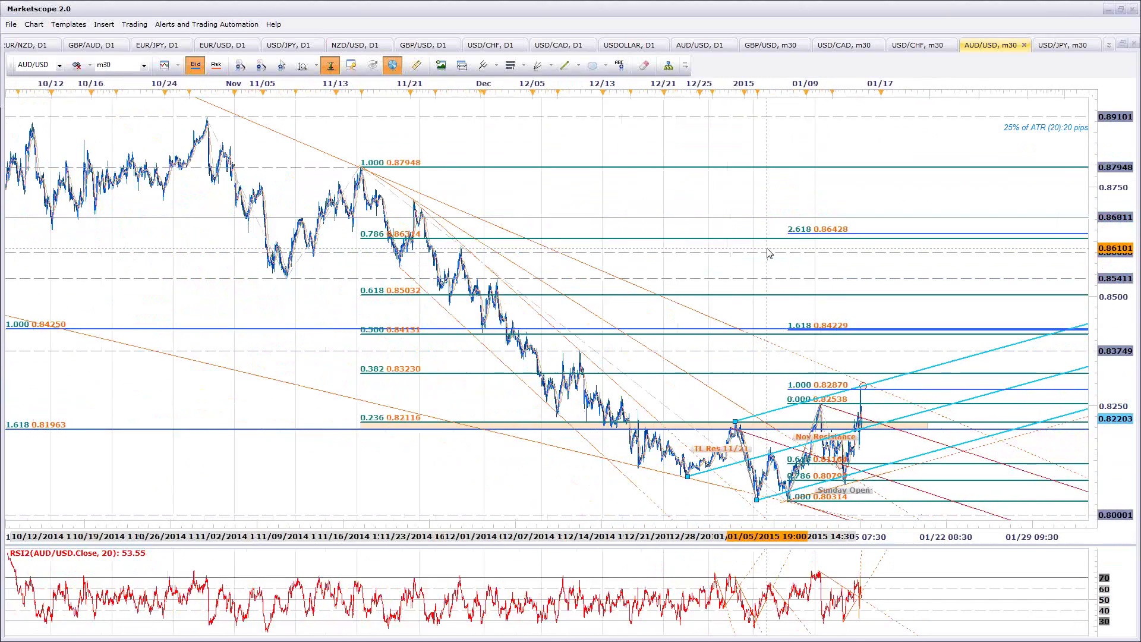
{"action": "scroll", "coordinate": [769, 252], "scroll_direction": "down", "scroll_amount": 3}
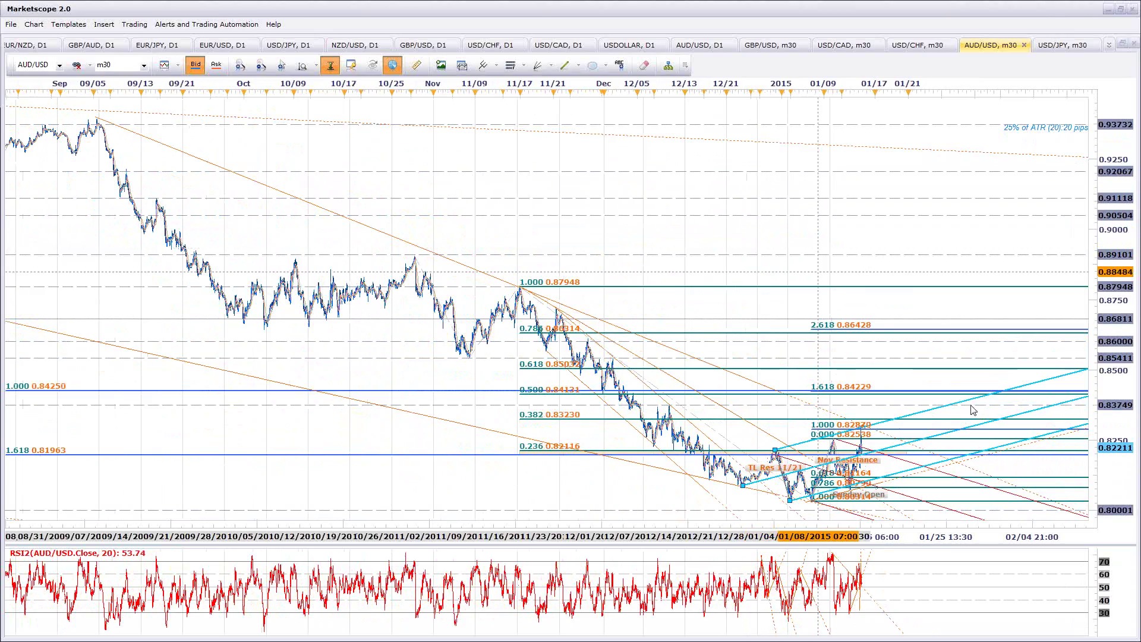
{"action": "scroll", "coordinate": [894, 368], "scroll_direction": "up", "scroll_amount": 2}
{"action": "scroll", "coordinate": [896, 361], "scroll_direction": "up", "scroll_amount": 6}
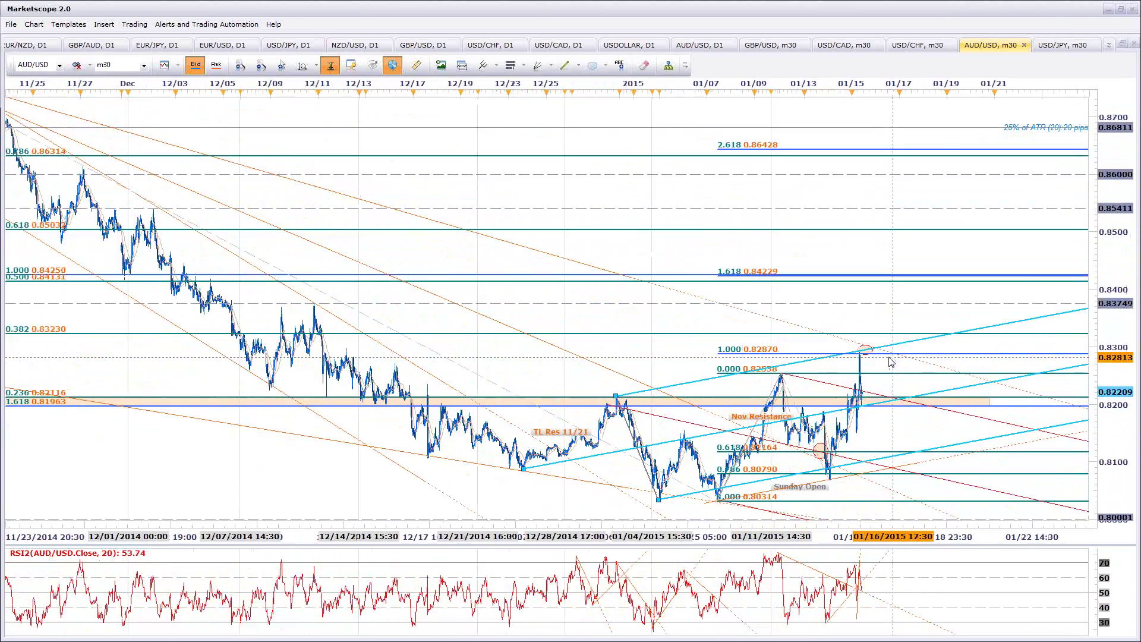
{"action": "scroll", "coordinate": [878, 333], "scroll_direction": "up", "scroll_amount": 3}
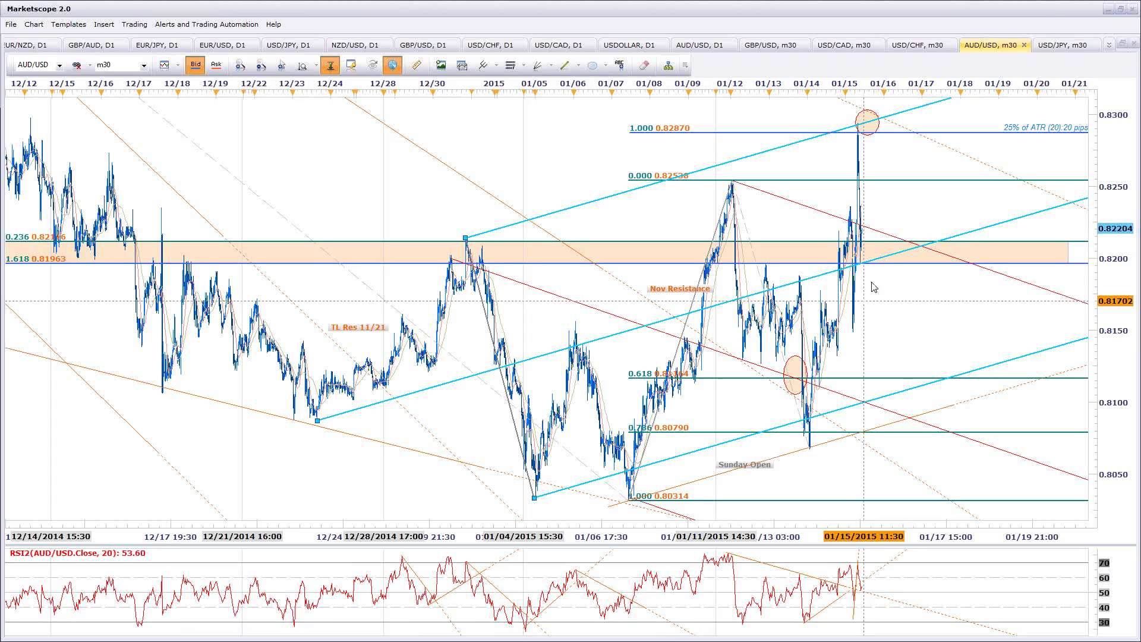
{"action": "scroll", "coordinate": [880, 257], "scroll_direction": "up", "scroll_amount": 4}
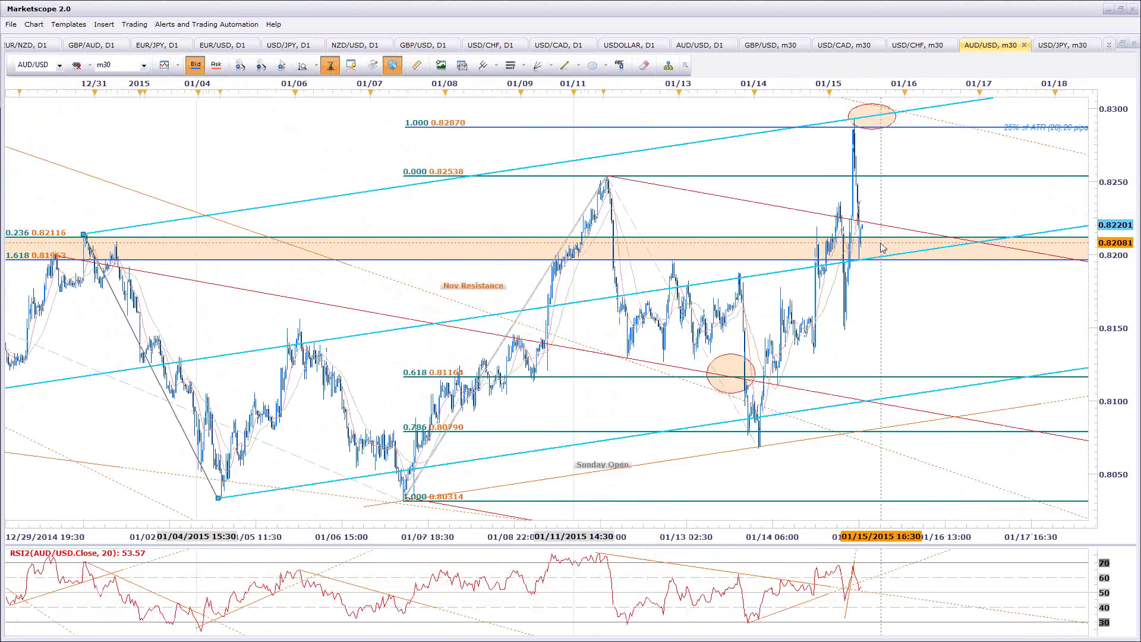
{"action": "scroll", "coordinate": [883, 261], "scroll_direction": "up", "scroll_amount": 3}
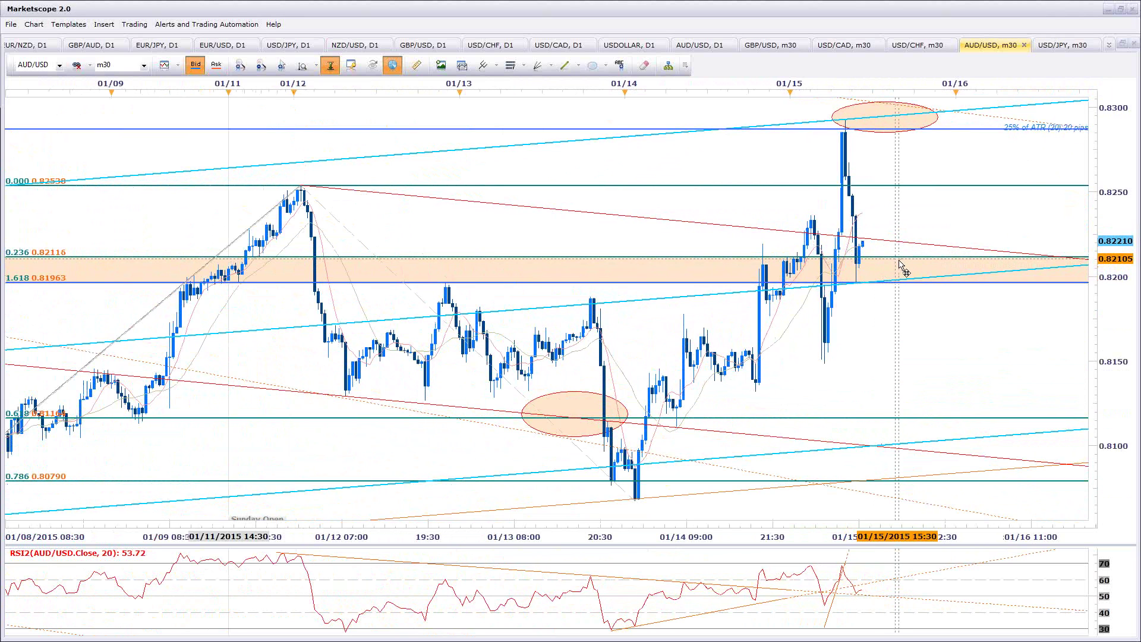
{"action": "scroll", "coordinate": [914, 348], "scroll_direction": "down", "scroll_amount": 1}
{"action": "scroll", "coordinate": [914, 349], "scroll_direction": "down", "scroll_amount": 1}
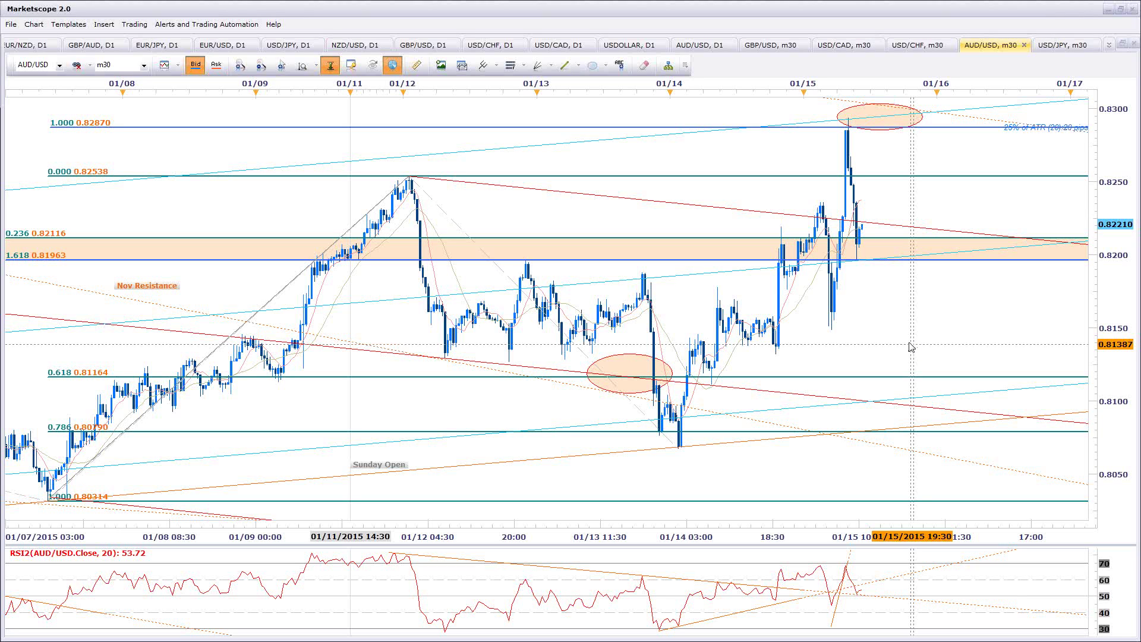
Change the AUD/USD chart to the Five Minutes timeframe and zoom out.
{"action": "left_click", "coordinate": [144, 66]}
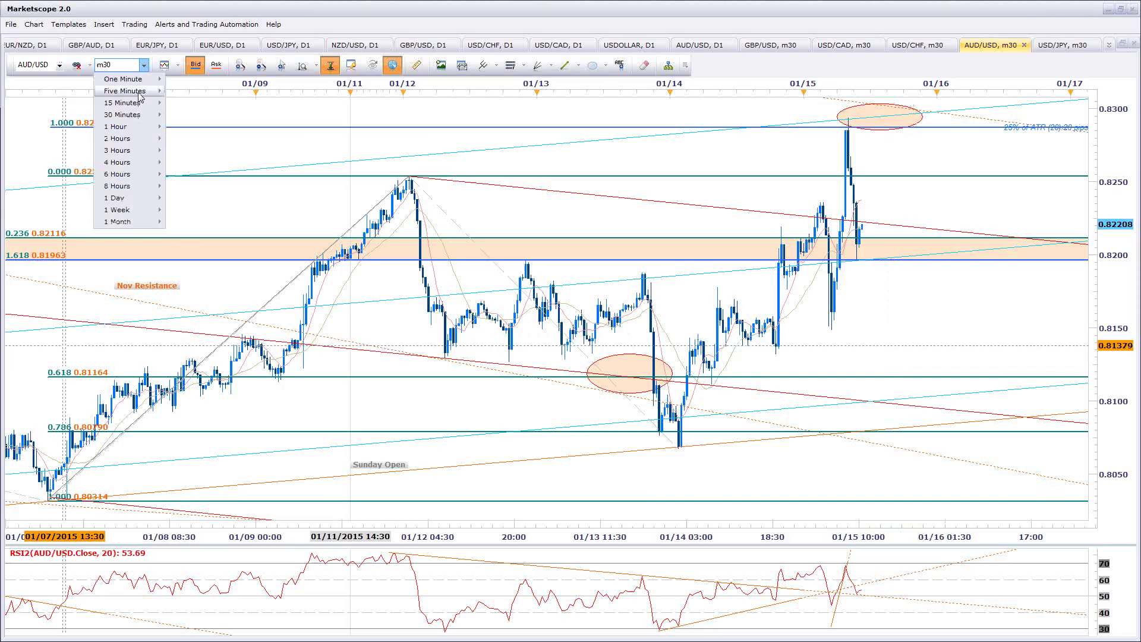
{"action": "left_click", "coordinate": [139, 93]}
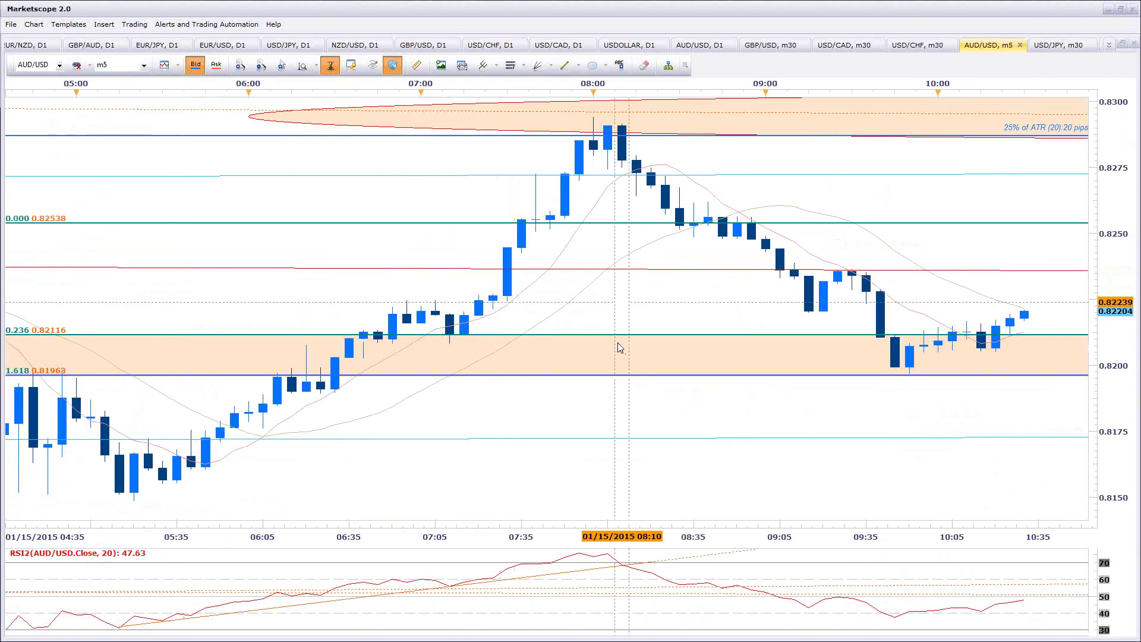
{"action": "scroll", "coordinate": [618, 347], "scroll_direction": "down", "scroll_amount": 5}
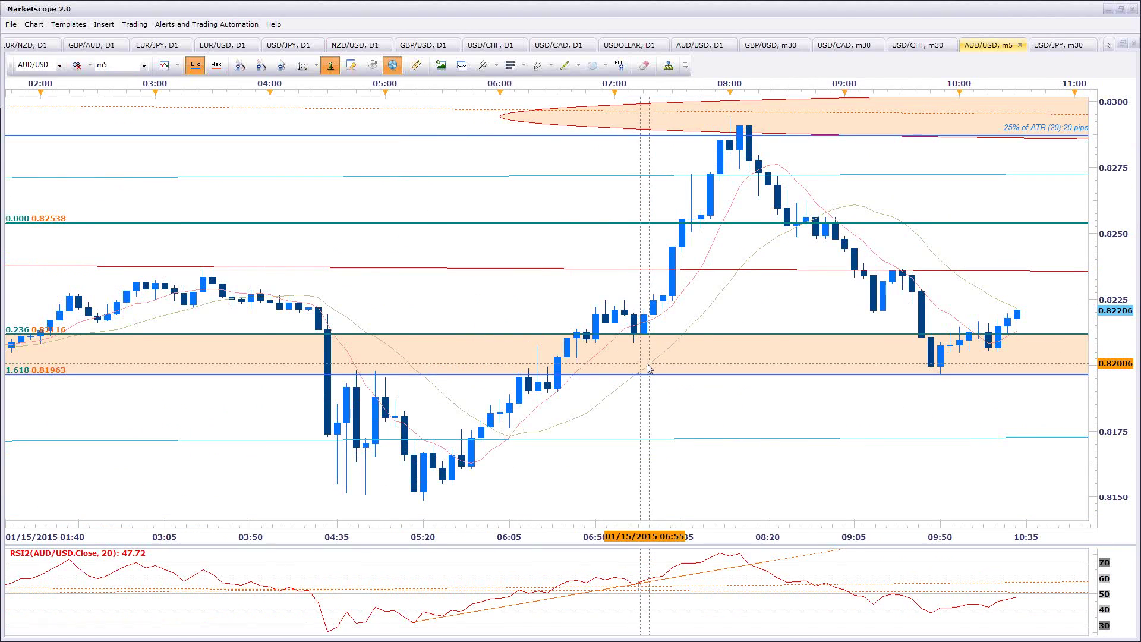
{"action": "scroll", "coordinate": [648, 367], "scroll_direction": "down", "scroll_amount": 4}
{"action": "scroll", "coordinate": [770, 218], "scroll_direction": "down", "scroll_amount": 1}
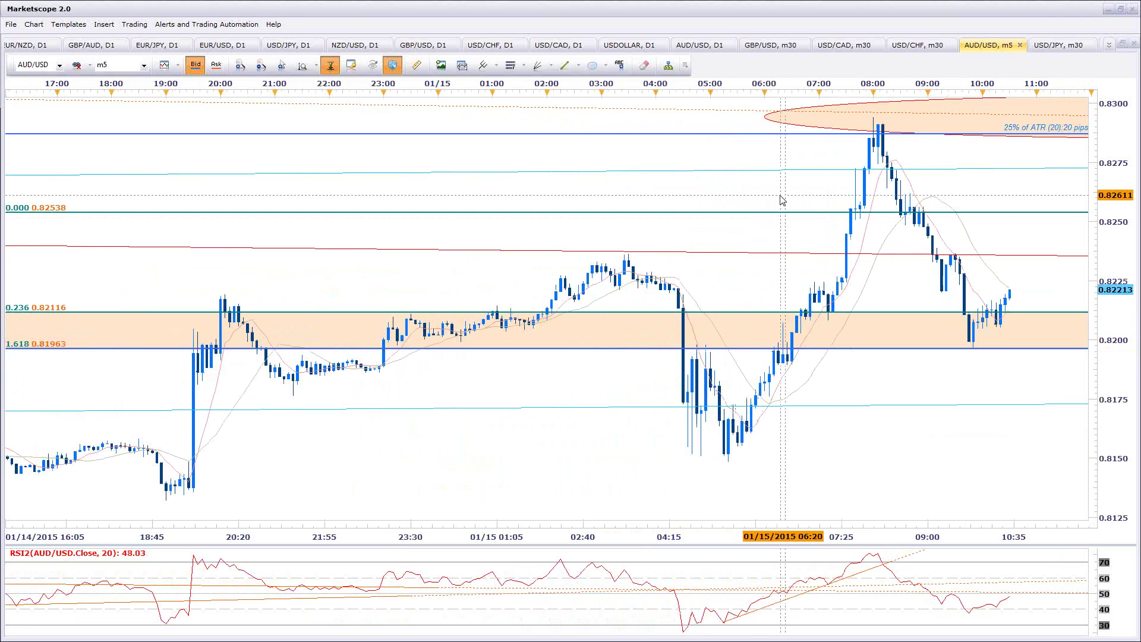
Pan to leave space after the latest bar and raise the blue line to 0.81971.
{"action": "left_click_drag", "start_coordinate": [636, 207], "coordinate": [558, 207]}
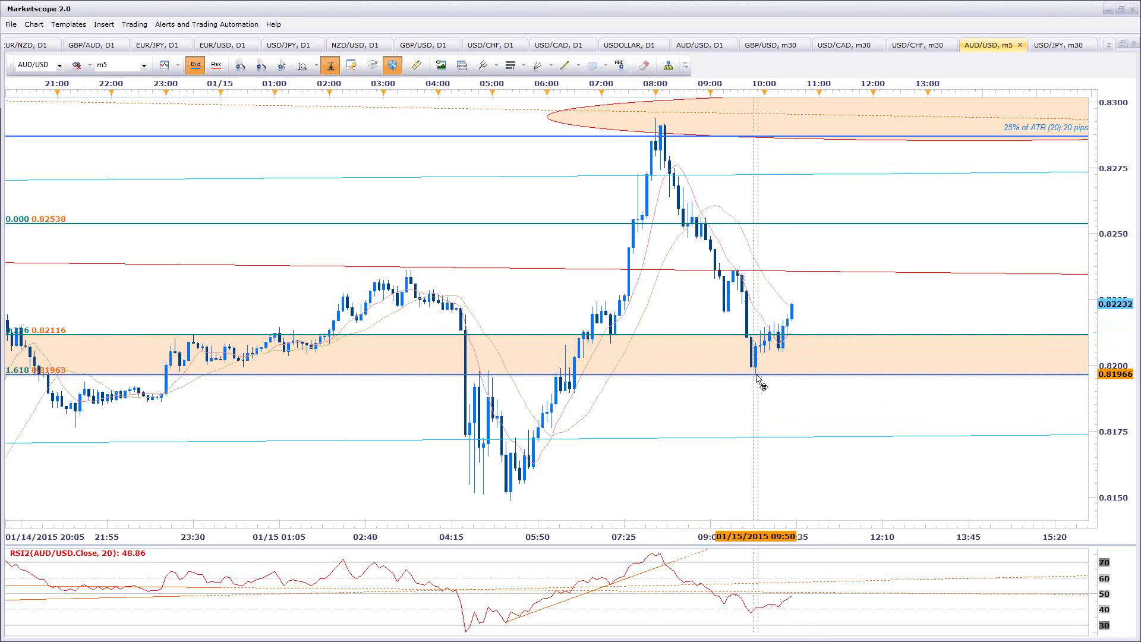
{"action": "left_click_drag", "start_coordinate": [756, 377], "coordinate": [756, 375]}
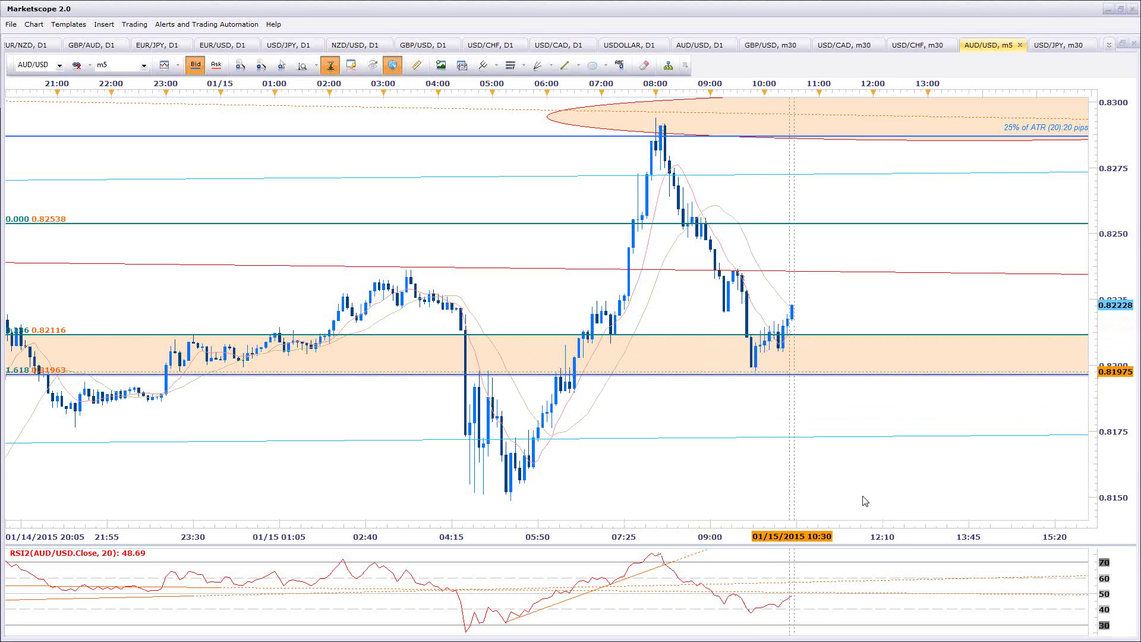
{"action": "scroll", "coordinate": [830, 475], "scroll_direction": "down", "scroll_amount": 2}
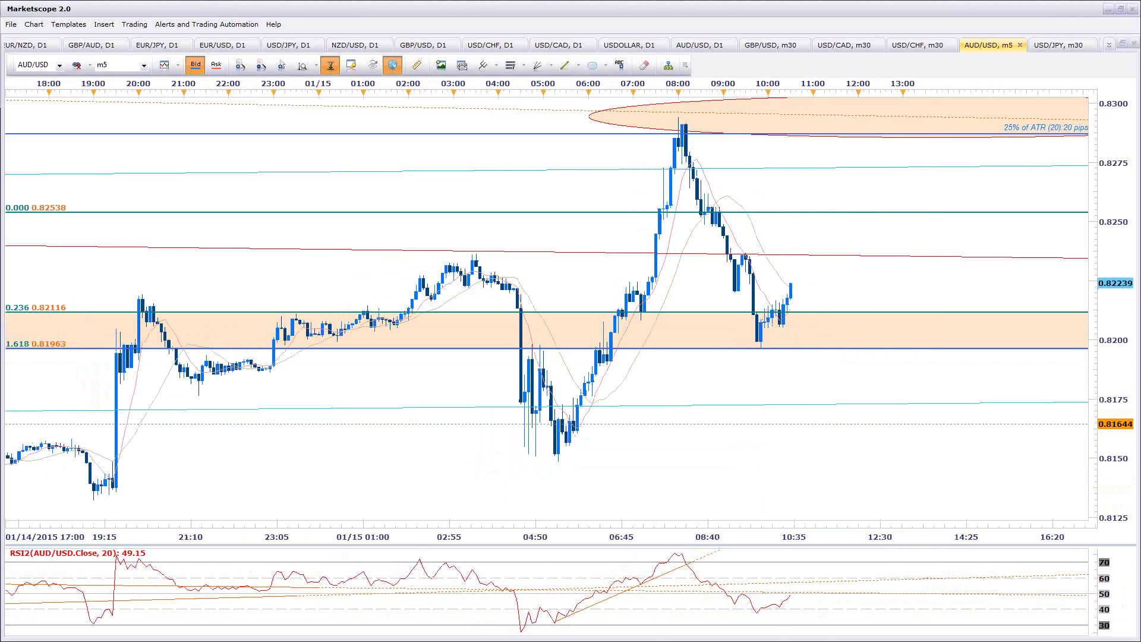
In Chrome, close the AUDUSD lightbox and scroll to the GBPCAD 30min chart.
{"action": "key", "text": "alt+Tab"}
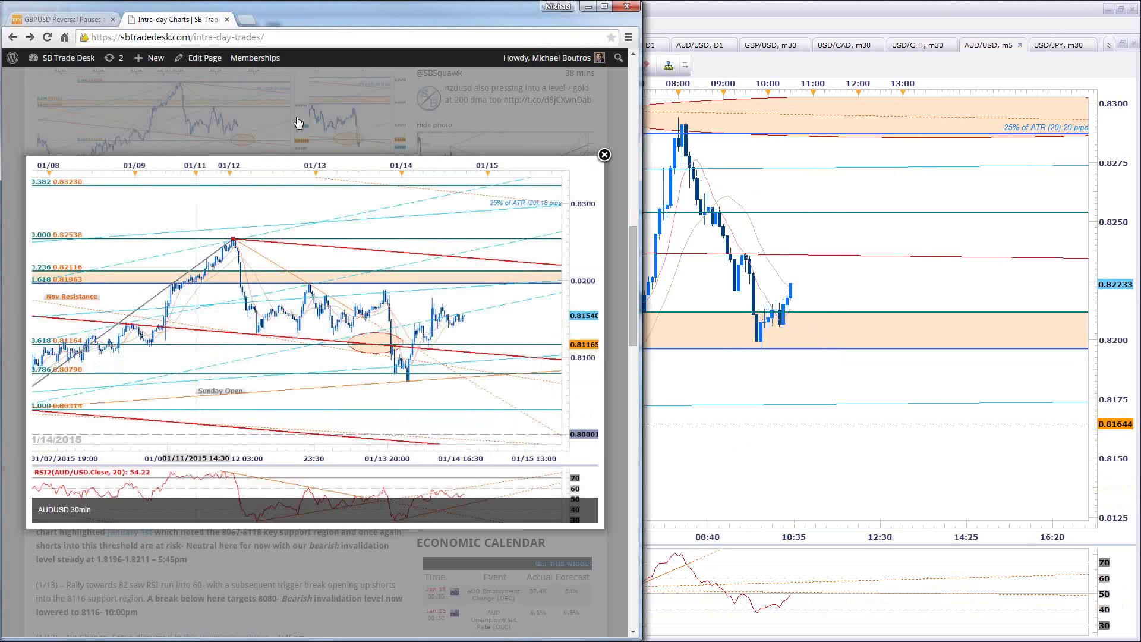
{"action": "left_click", "coordinate": [605, 157]}
{"action": "scroll", "coordinate": [458, 289], "scroll_direction": "down", "scroll_amount": 15}
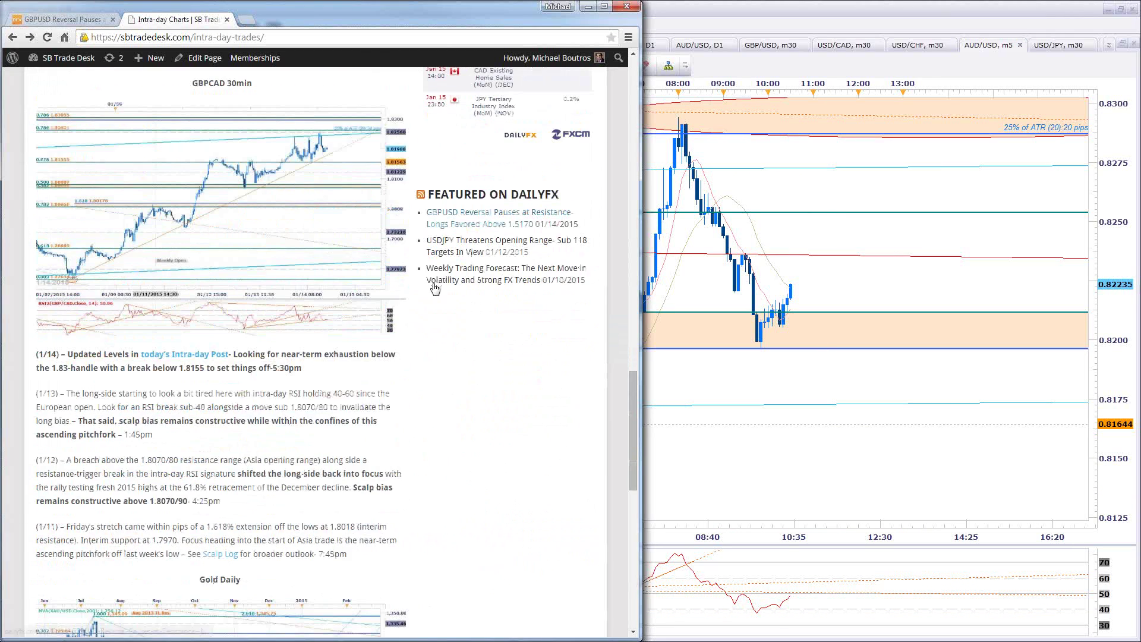
Enlarge the blog's GBPCAD 30min chart, then bring Marketscope's AUD/USD m5 chart back in front.
{"action": "left_click", "coordinate": [265, 259]}
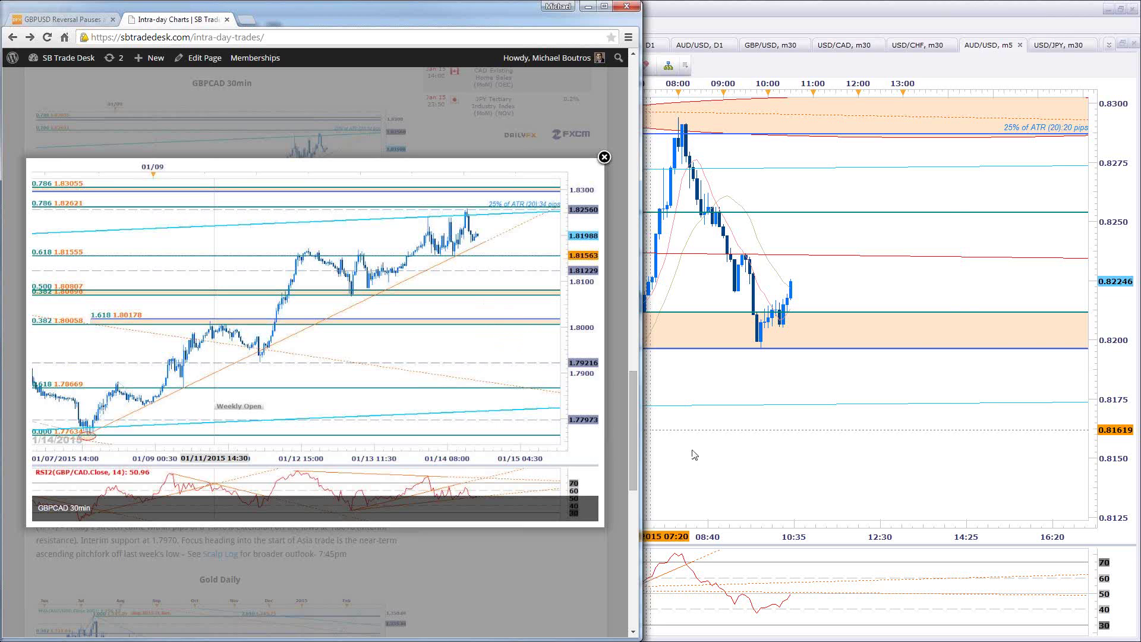
{"action": "left_click", "coordinate": [1045, 13]}
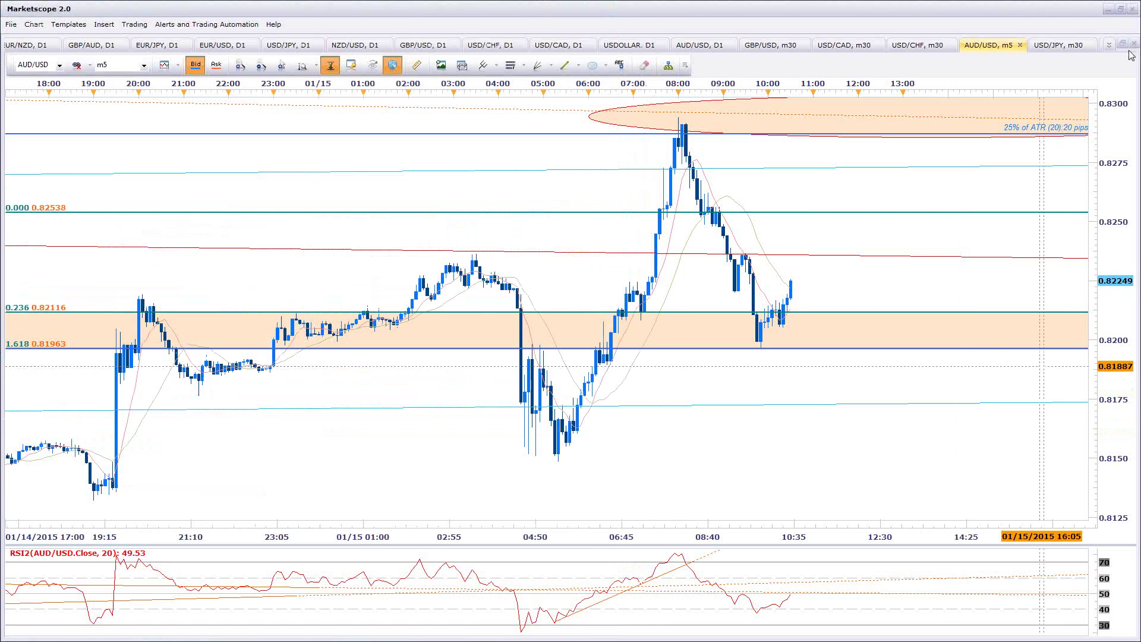
Pick GBP/CAD, D1 from the chart-tab list, then return to the enlarged GBPCAD 30min blog chart.
{"action": "left_click", "coordinate": [1109, 45]}
{"action": "left_click", "coordinate": [1109, 347]}
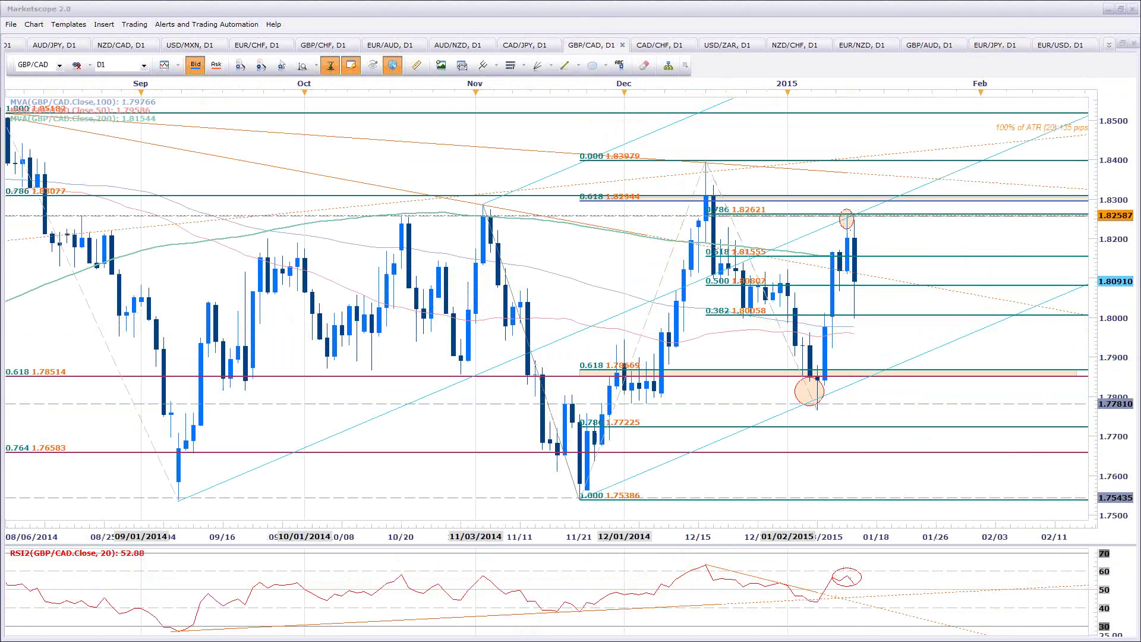
{"action": "key", "text": "alt+Tab"}
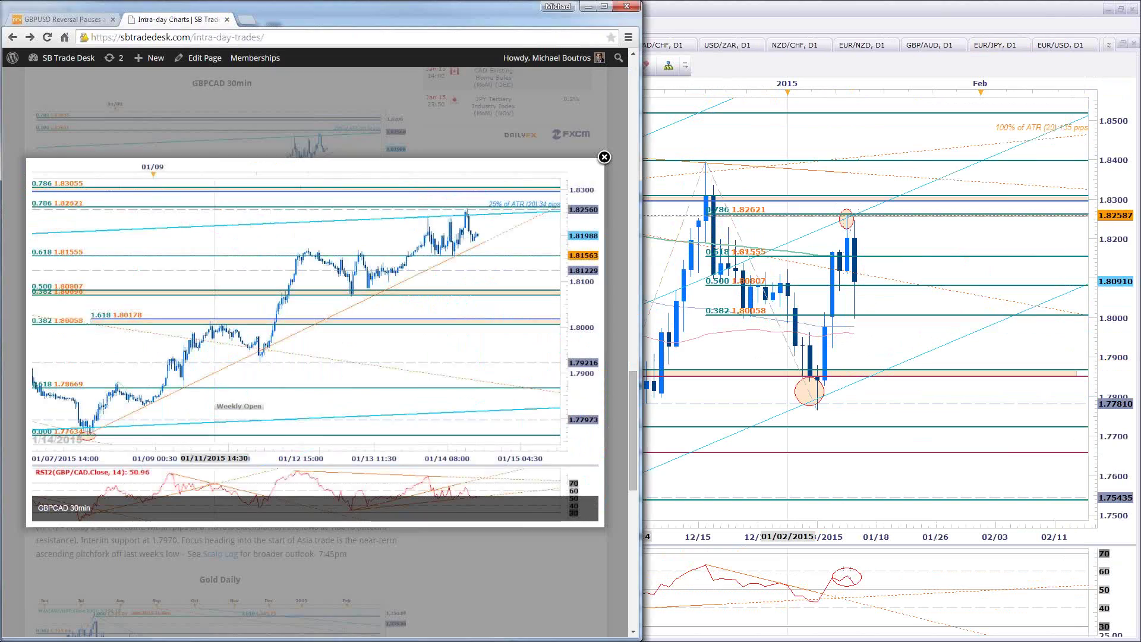
Open the 'GBPCAD Scalp Nears Exhaustion: 1/14/2015' post, enlarge its GBPCAD Daily chart, and return to Marketscope.
{"action": "left_click", "coordinate": [604, 157]}
{"action": "scroll", "coordinate": [474, 275], "scroll_direction": "up", "scroll_amount": 15}
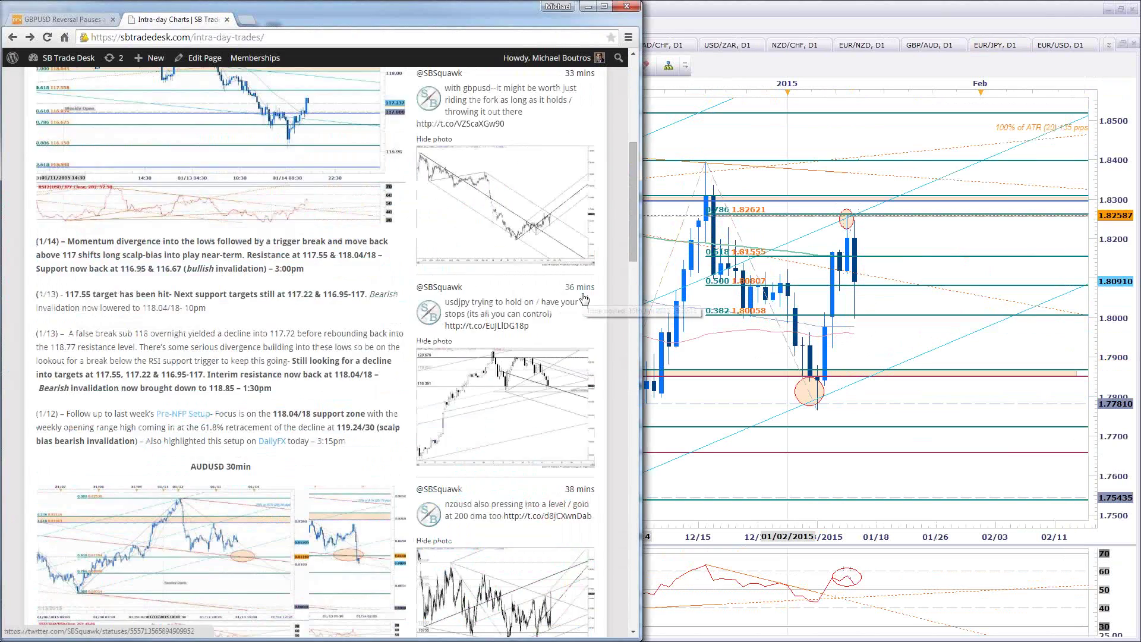
{"action": "left_click", "coordinate": [474, 282]}
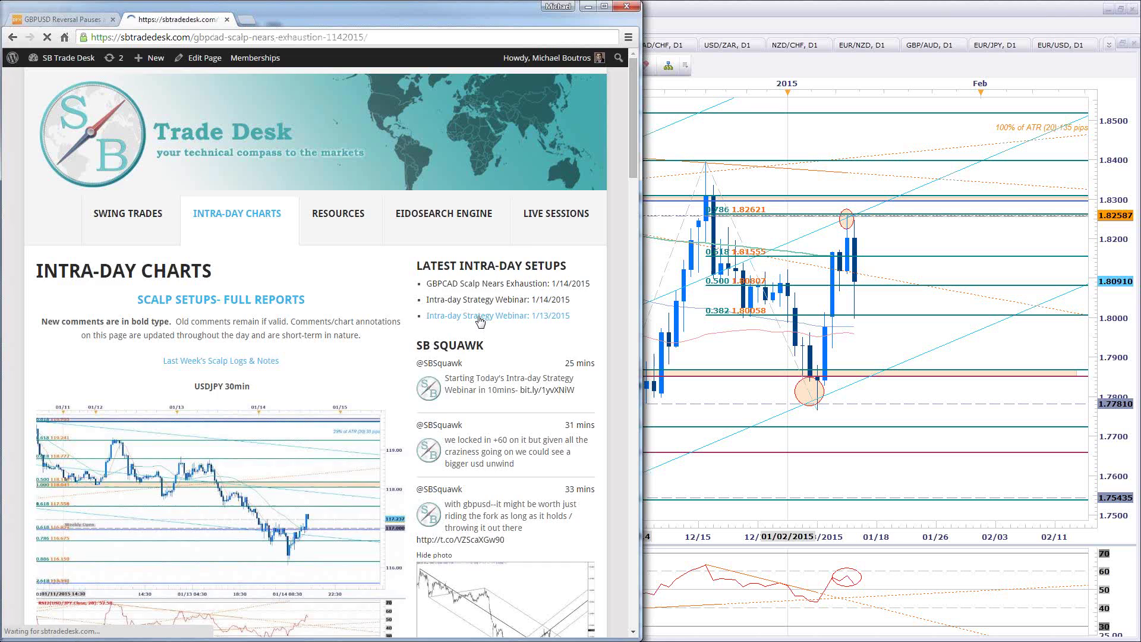
{"action": "scroll", "coordinate": [431, 394], "scroll_direction": "down", "scroll_amount": 3}
{"action": "left_click", "coordinate": [392, 249]}
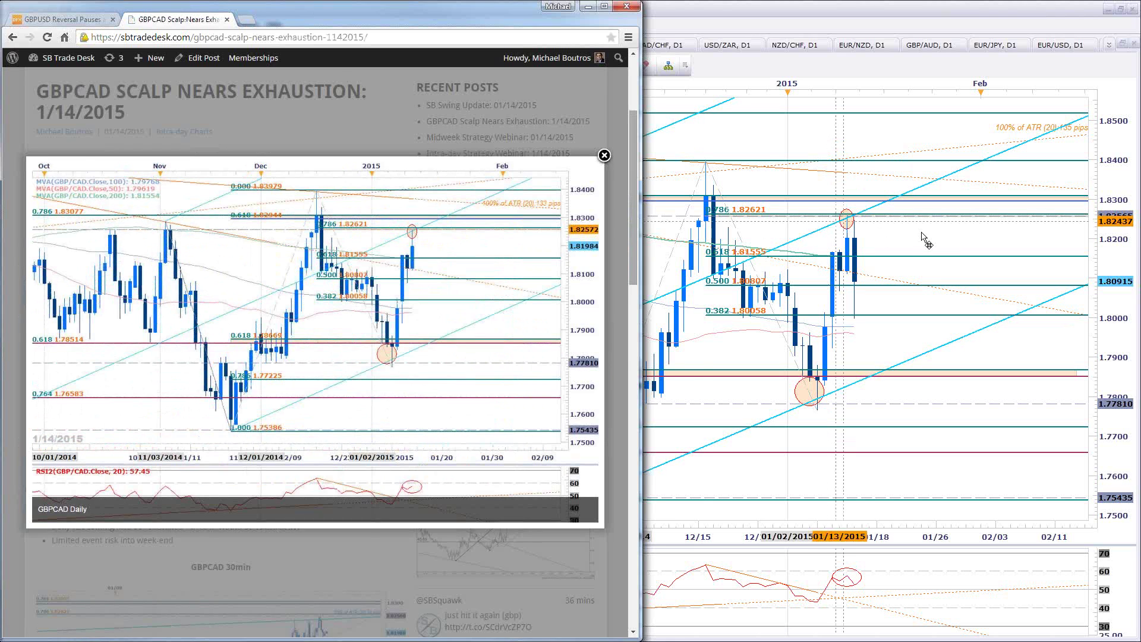
{"action": "left_click", "coordinate": [937, 250]}
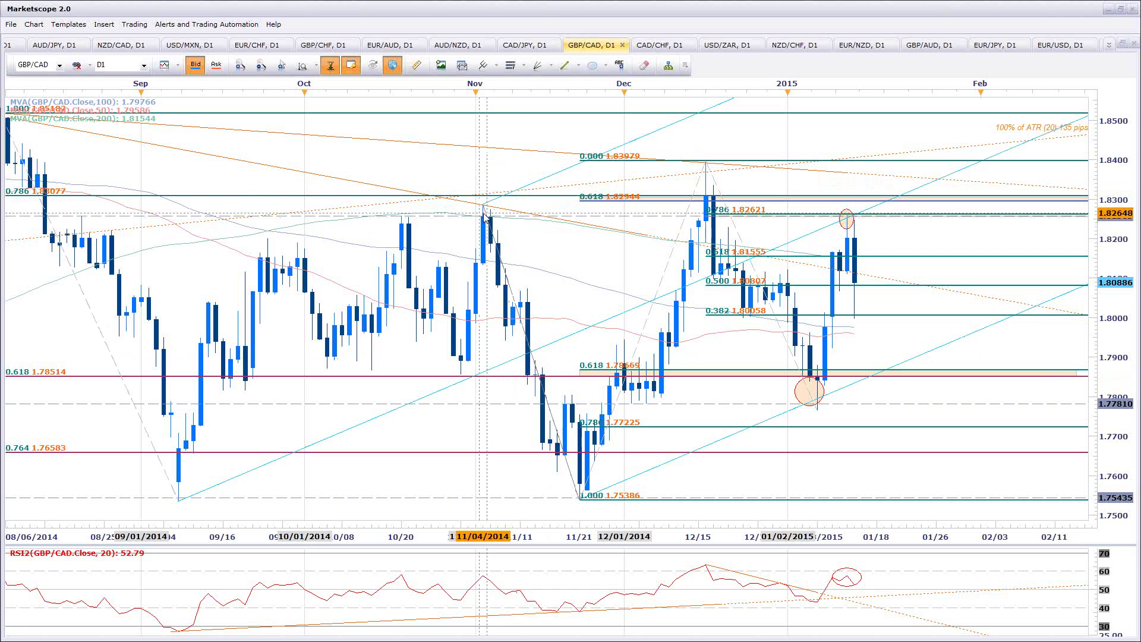
Select the cyan channel lines, then pick GBP/CAD, m30 from the chart-tab list.
{"action": "left_click", "coordinate": [828, 397]}
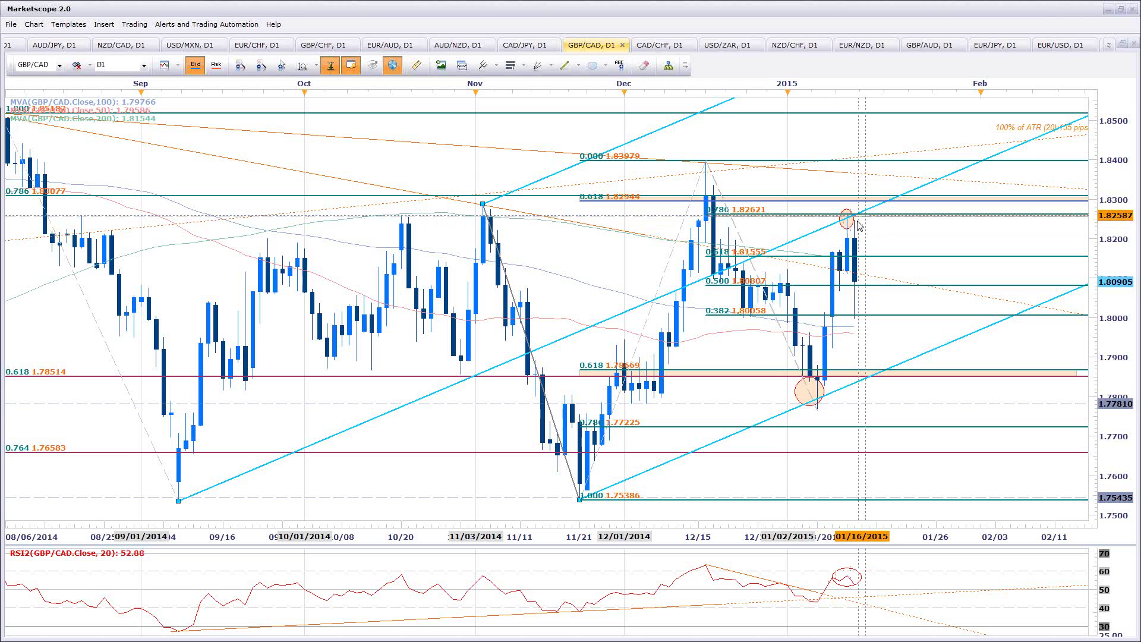
{"action": "left_click", "coordinate": [1109, 47]}
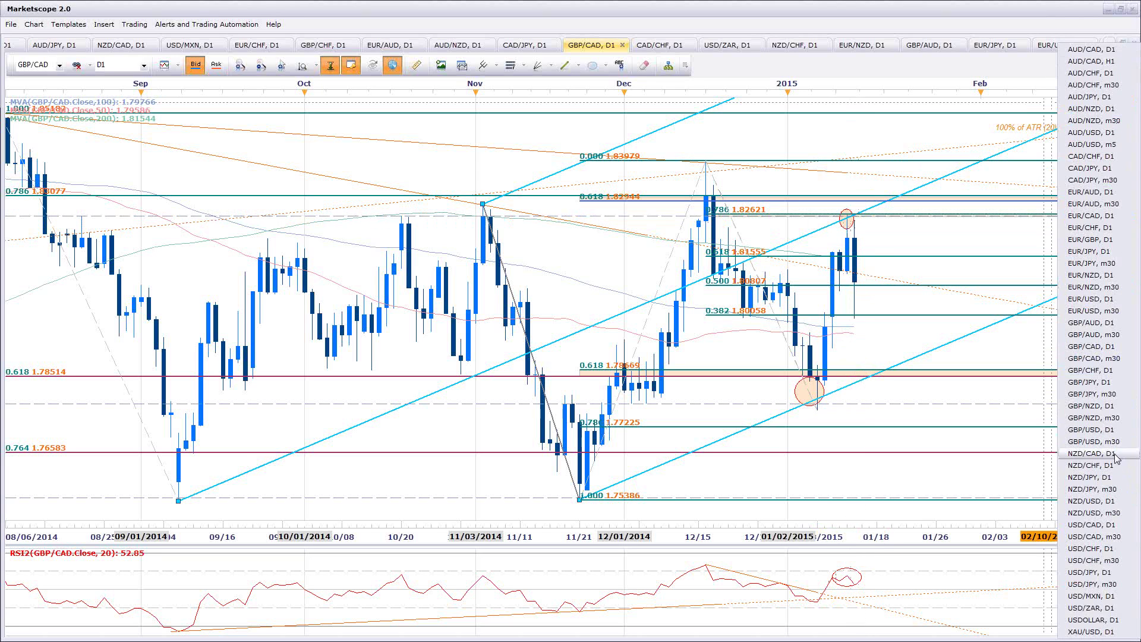
{"action": "left_click", "coordinate": [1111, 360]}
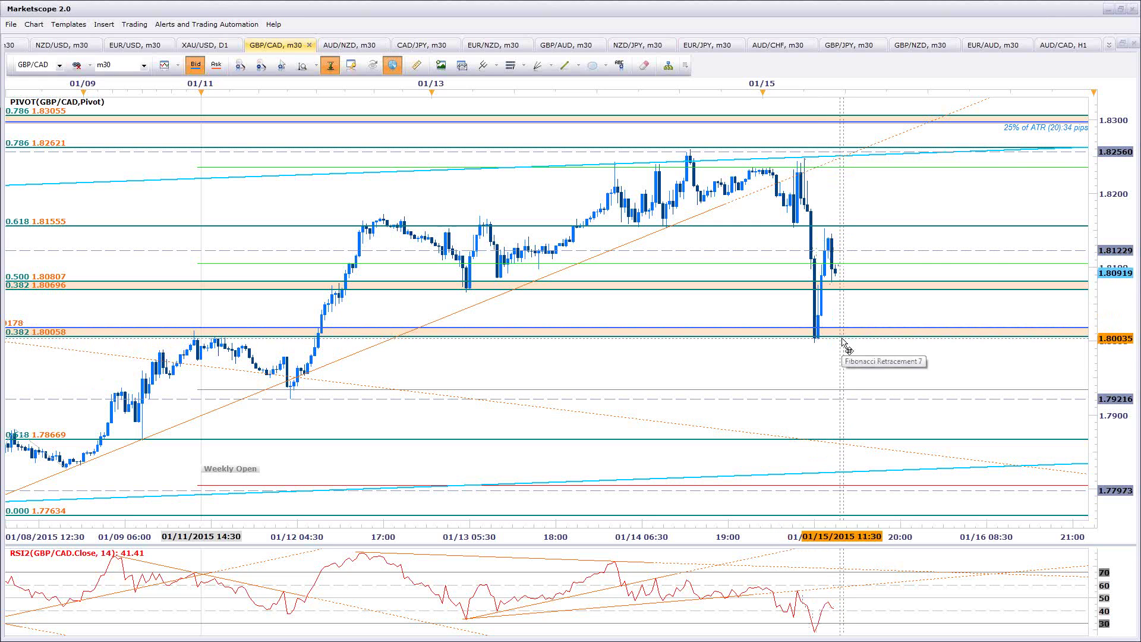
Zoom the GBP/CAD m30 chart, then pick GBP/CAD, D1 from the chart-tab list.
{"action": "scroll", "coordinate": [843, 346], "scroll_direction": "up", "scroll_amount": 1}
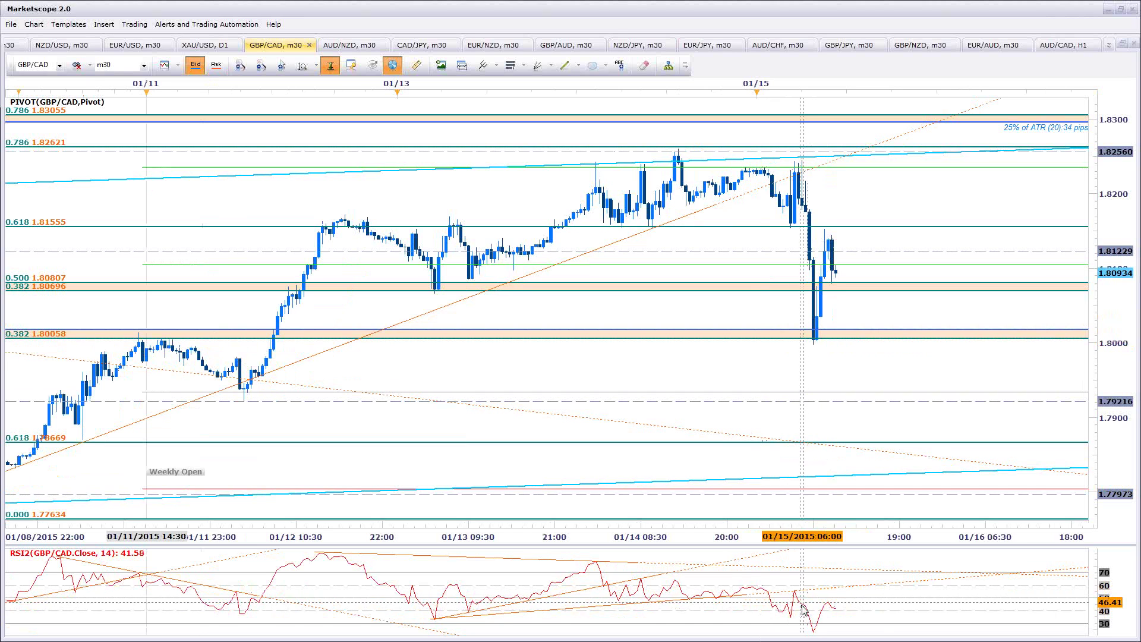
{"action": "scroll", "coordinate": [805, 614], "scroll_direction": "down", "scroll_amount": 1}
{"action": "scroll", "coordinate": [806, 614], "scroll_direction": "down", "scroll_amount": 1}
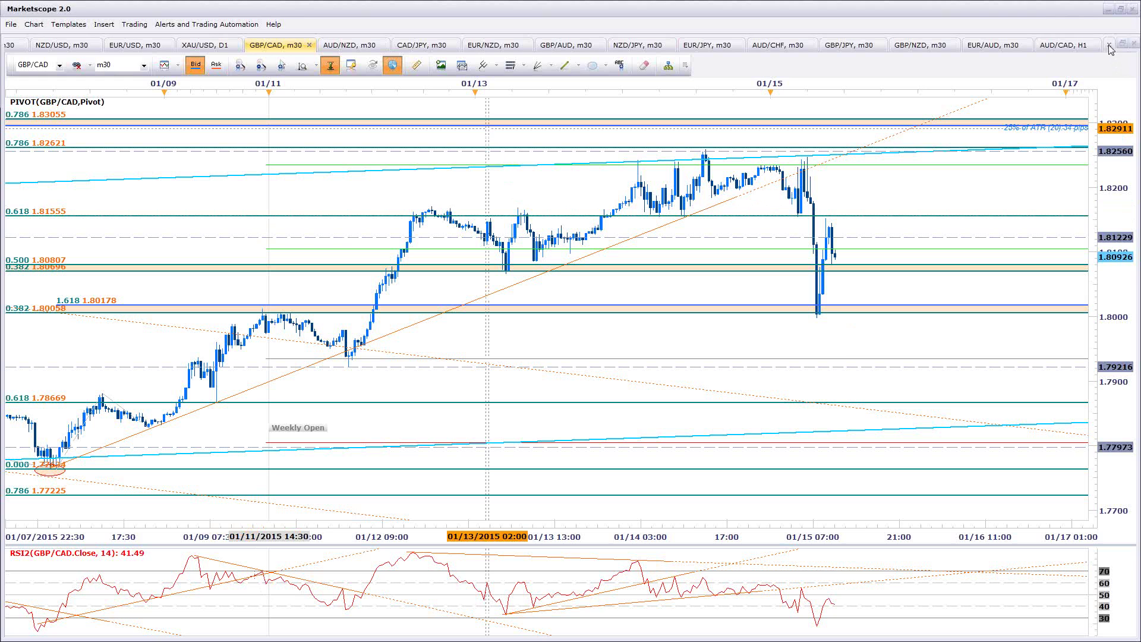
{"action": "left_click", "coordinate": [1109, 44]}
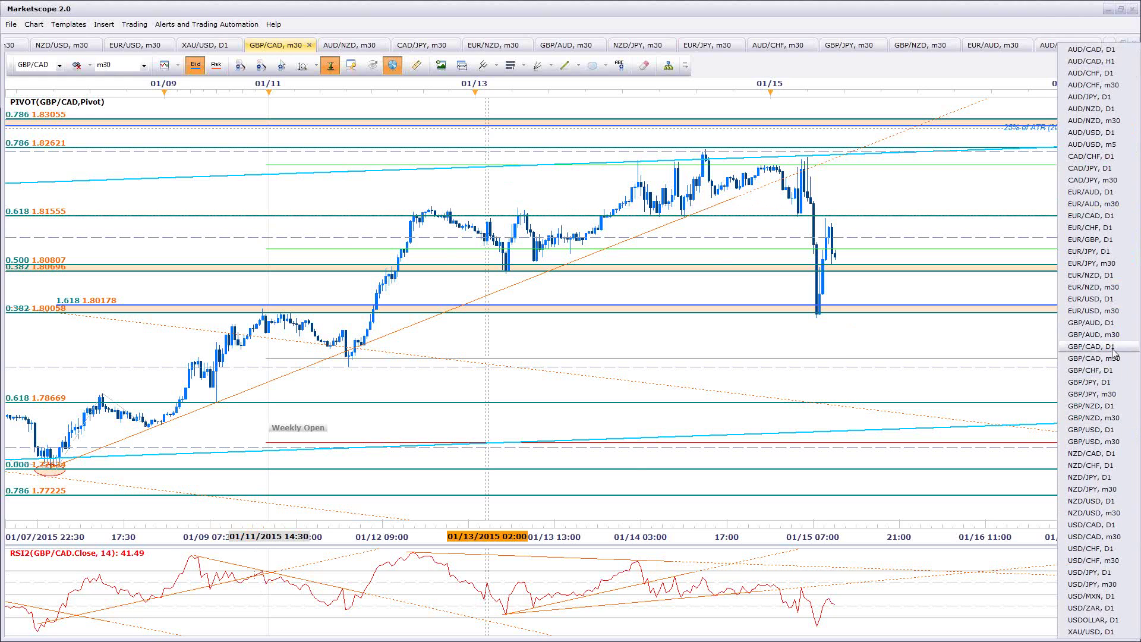
{"action": "left_click", "coordinate": [1091, 347]}
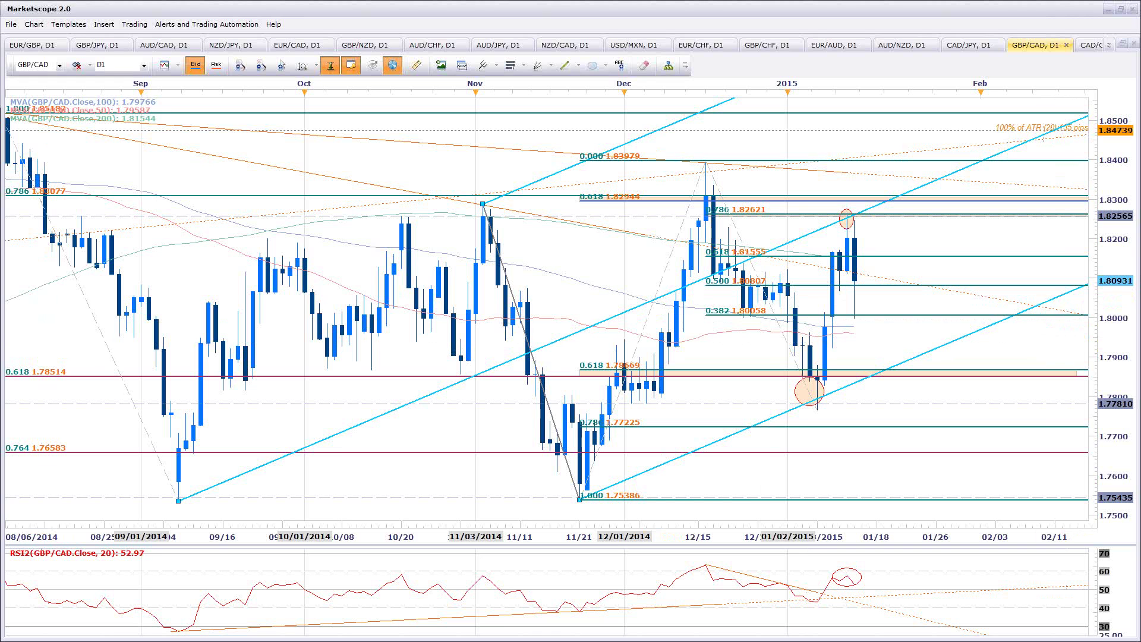
Close the enlarged GBPCAD Daily chart on the SB Trade Desk blog post.
{"action": "key", "text": "alt+Tab"}
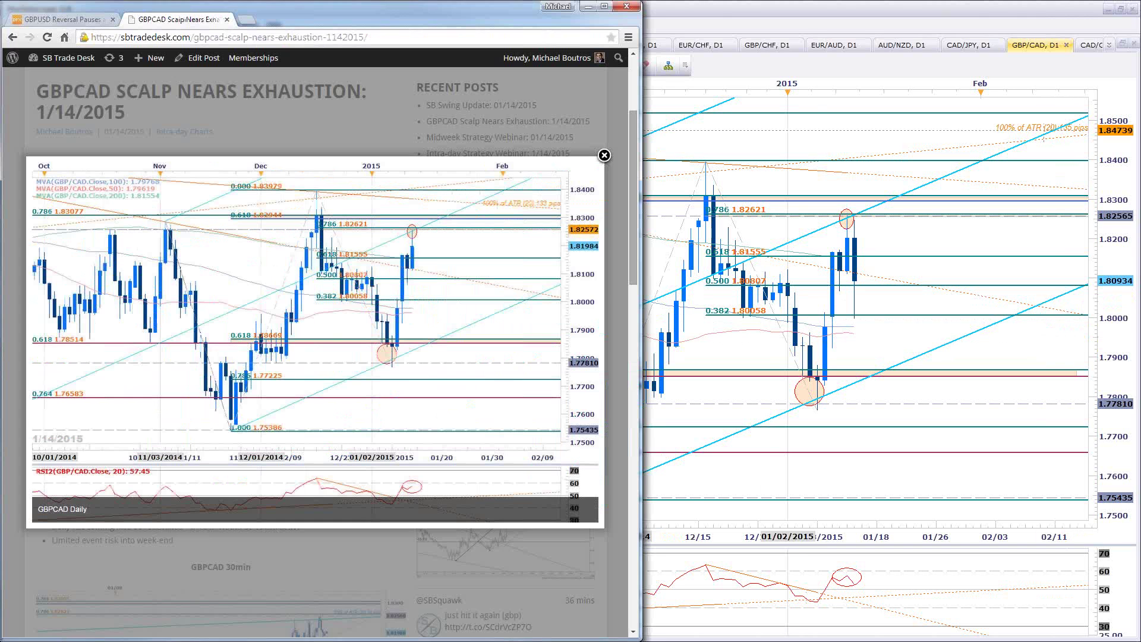
{"action": "left_click", "coordinate": [604, 156]}
{"action": "scroll", "coordinate": [366, 345], "scroll_direction": "down", "scroll_amount": 15}
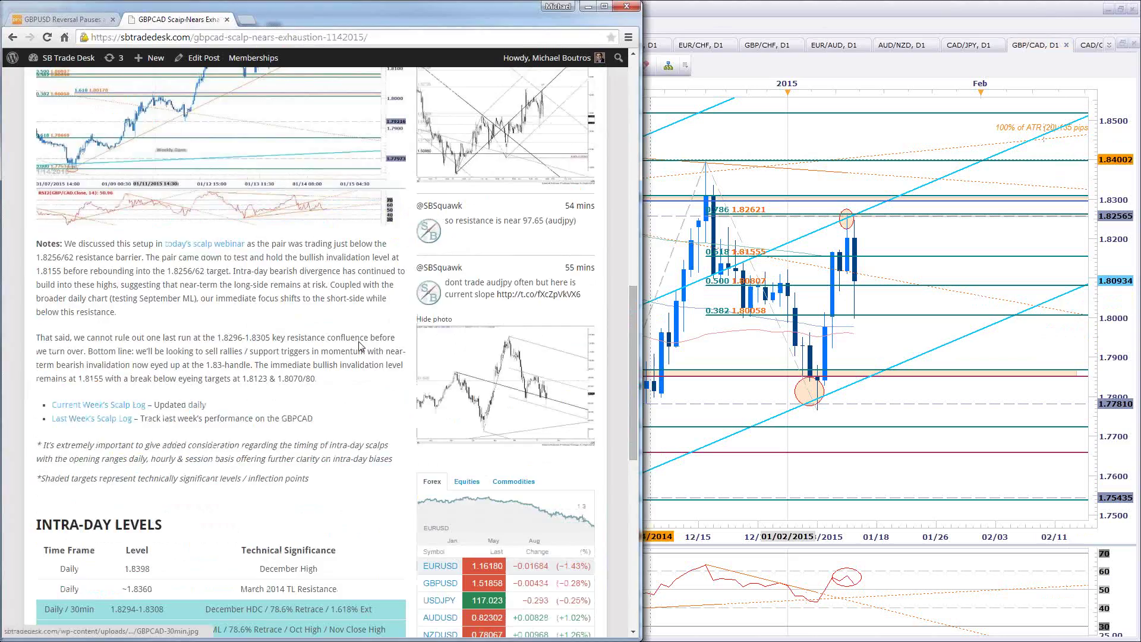
{"action": "scroll", "coordinate": [365, 348], "scroll_direction": "down", "scroll_amount": 3}
{"action": "scroll", "coordinate": [365, 348], "scroll_direction": "up", "scroll_amount": 8}
Enlarge the Gold Daily chart on the Intra-day Charts page, then return to Marketscope.
{"action": "key", "text": "alt+Left"}
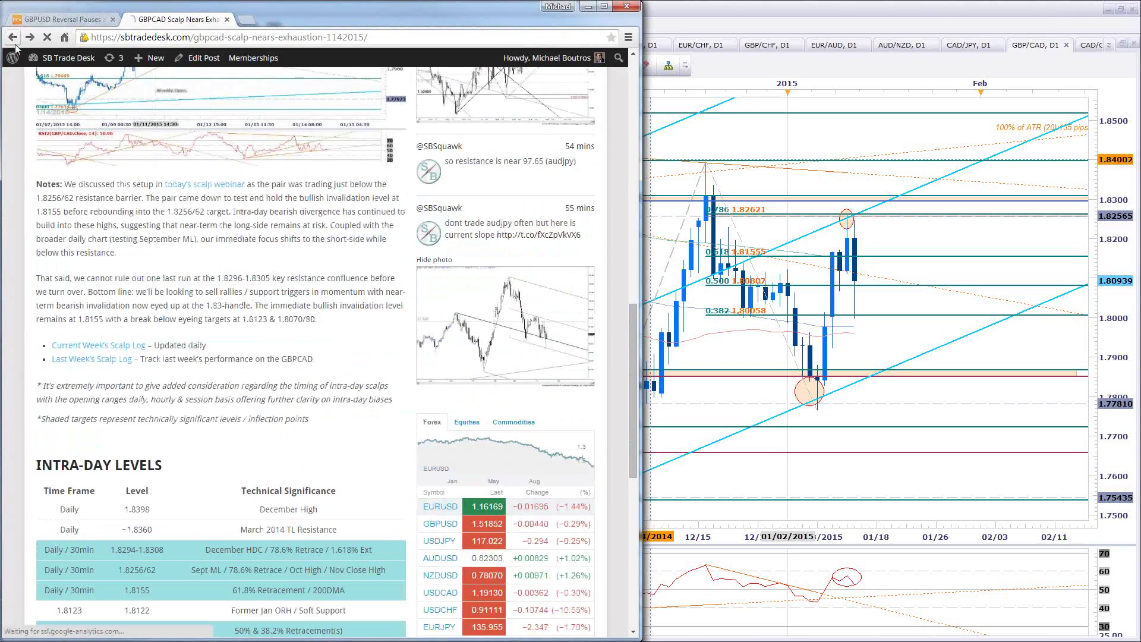
{"action": "scroll", "coordinate": [372, 339], "scroll_direction": "down", "scroll_amount": 20}
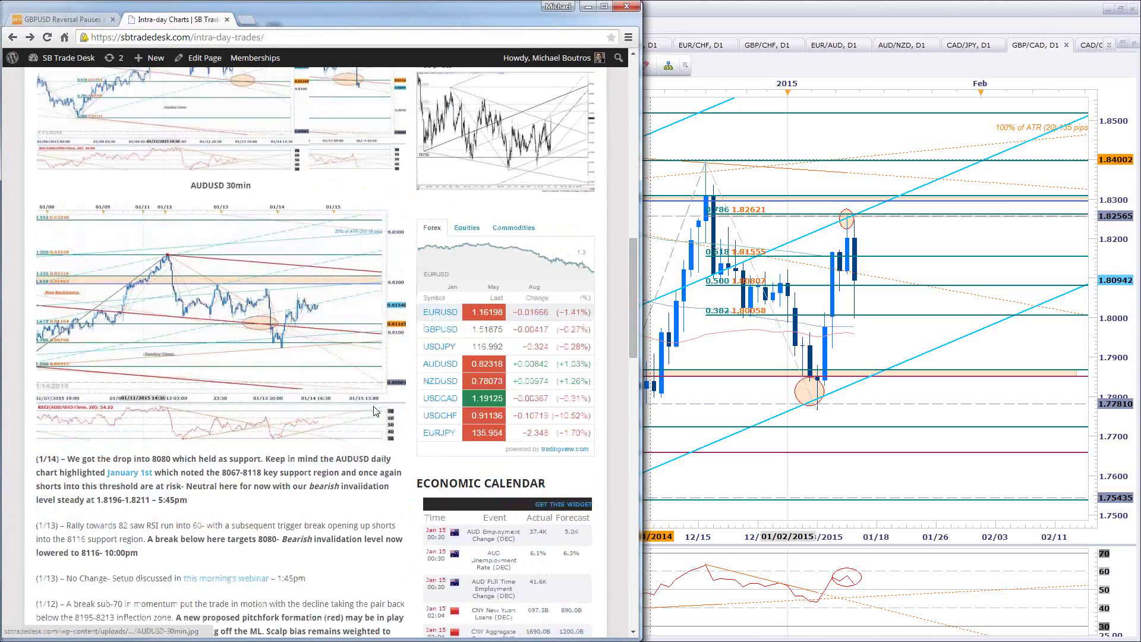
{"action": "scroll", "coordinate": [374, 406], "scroll_direction": "down", "scroll_amount": 5}
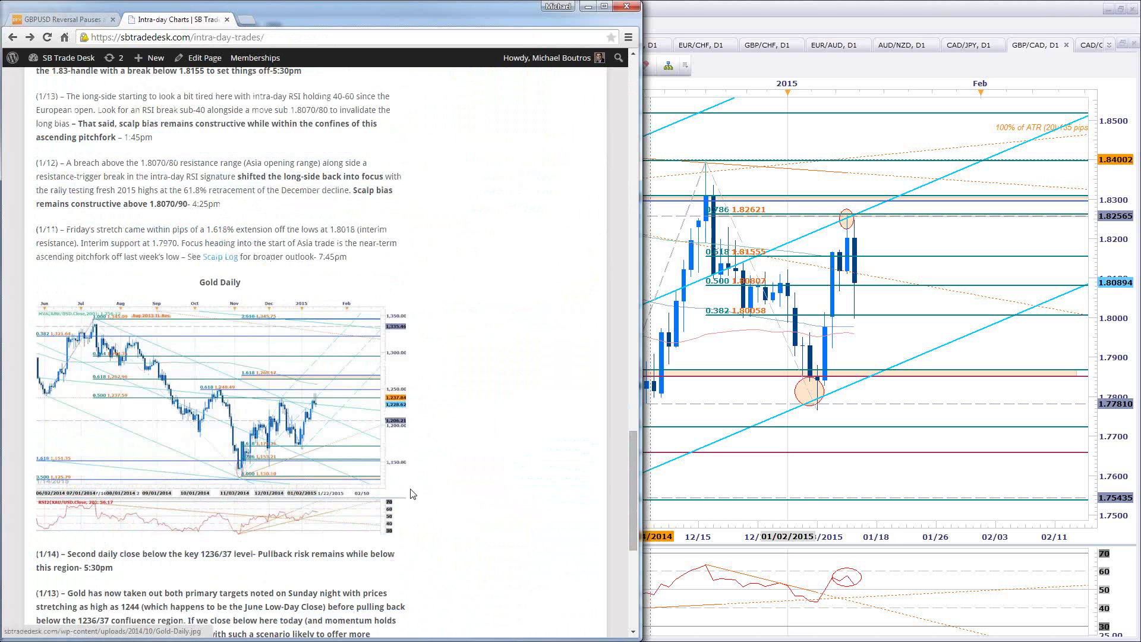
{"action": "scroll", "coordinate": [427, 528], "scroll_direction": "down", "scroll_amount": 1}
{"action": "left_click", "coordinate": [272, 317]}
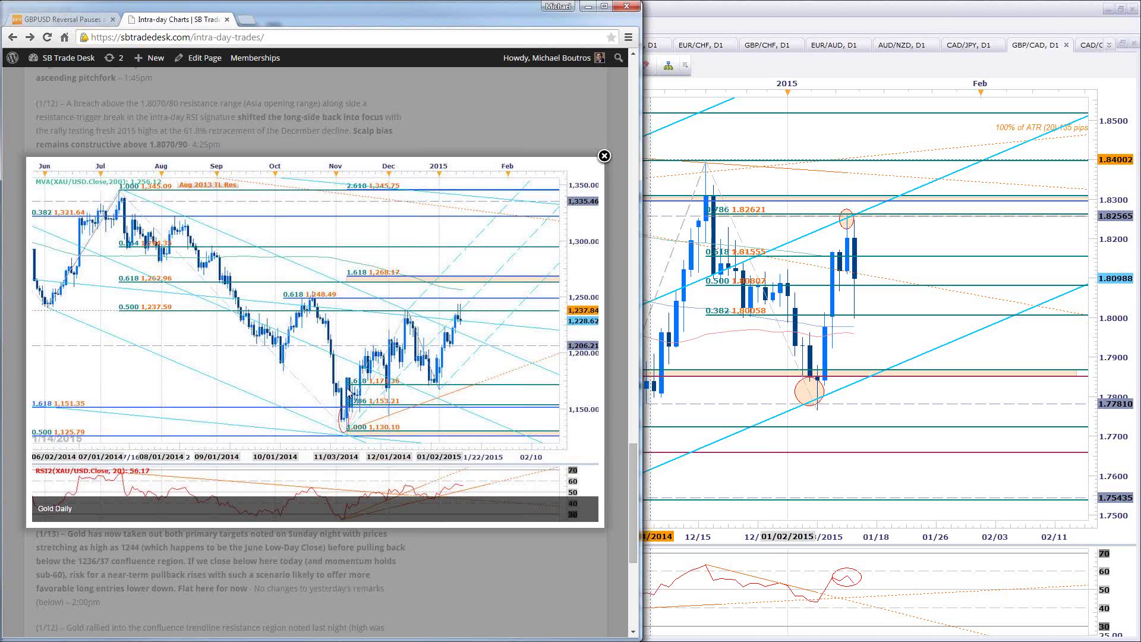
{"action": "left_click", "coordinate": [772, 362]}
Show the XAU/USD D1 chart and zoom its time axis to review price near the 1.618 Fibonacci level.
{"action": "left_click", "coordinate": [1109, 44]}
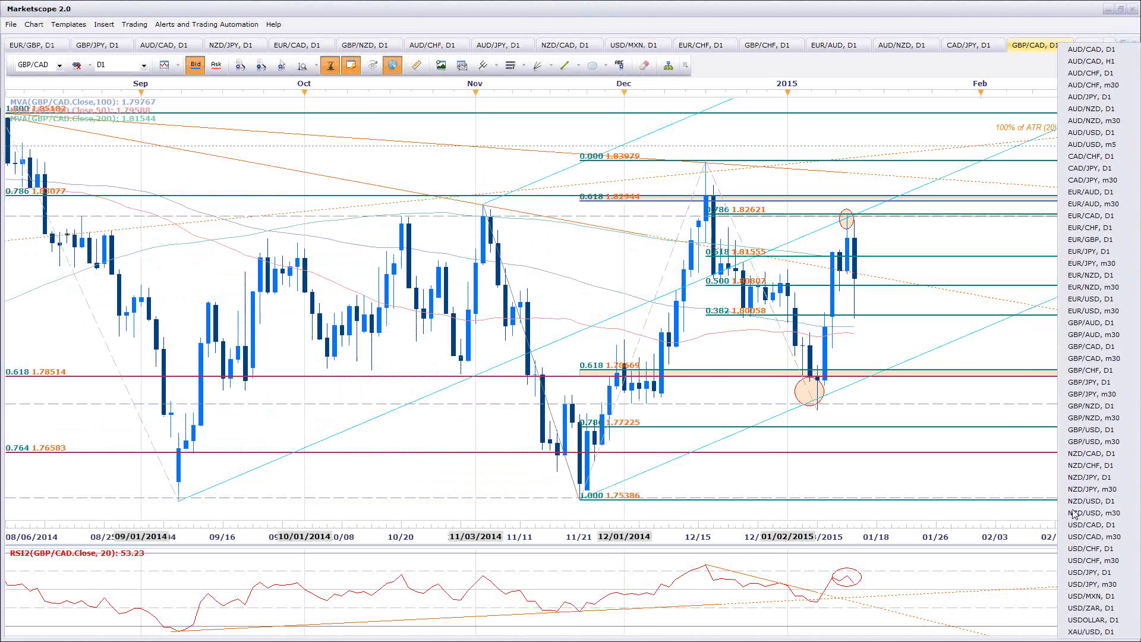
{"action": "left_click", "coordinate": [1090, 631]}
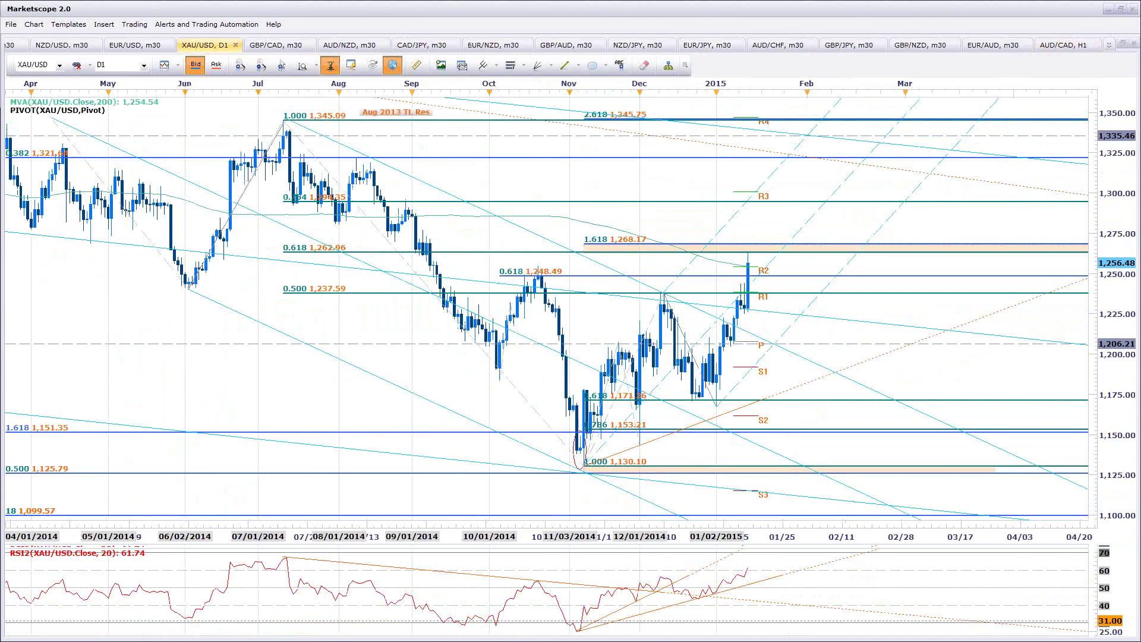
{"action": "scroll", "coordinate": [782, 423], "scroll_direction": "up", "scroll_amount": 3}
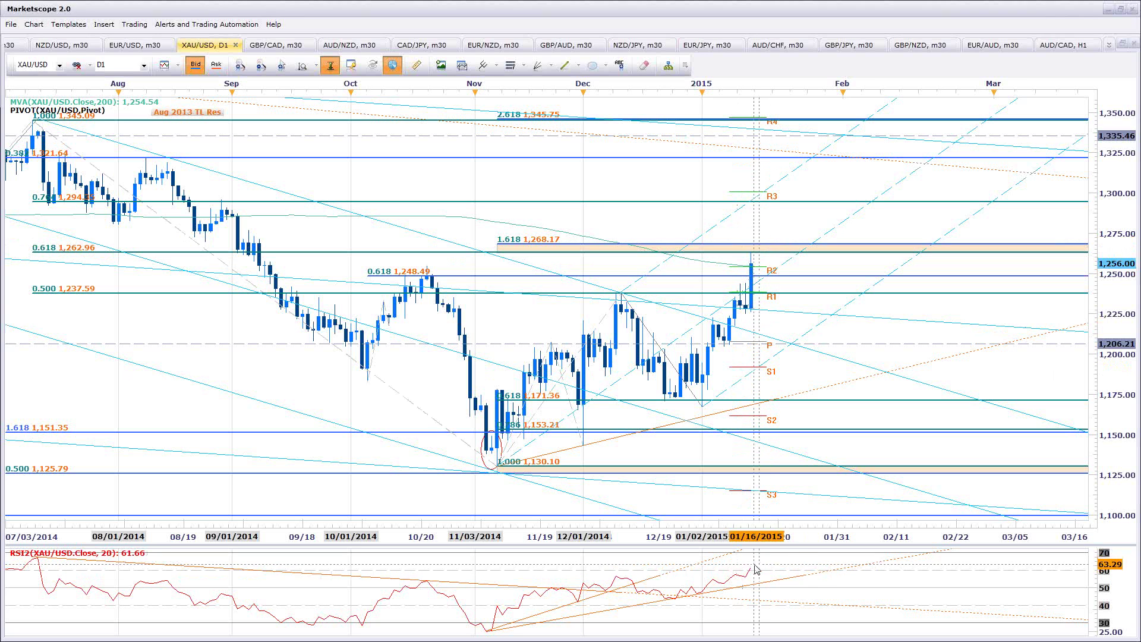
{"action": "scroll", "coordinate": [753, 570], "scroll_direction": "down", "scroll_amount": 1}
{"action": "scroll", "coordinate": [607, 572], "scroll_direction": "down", "scroll_amount": 1}
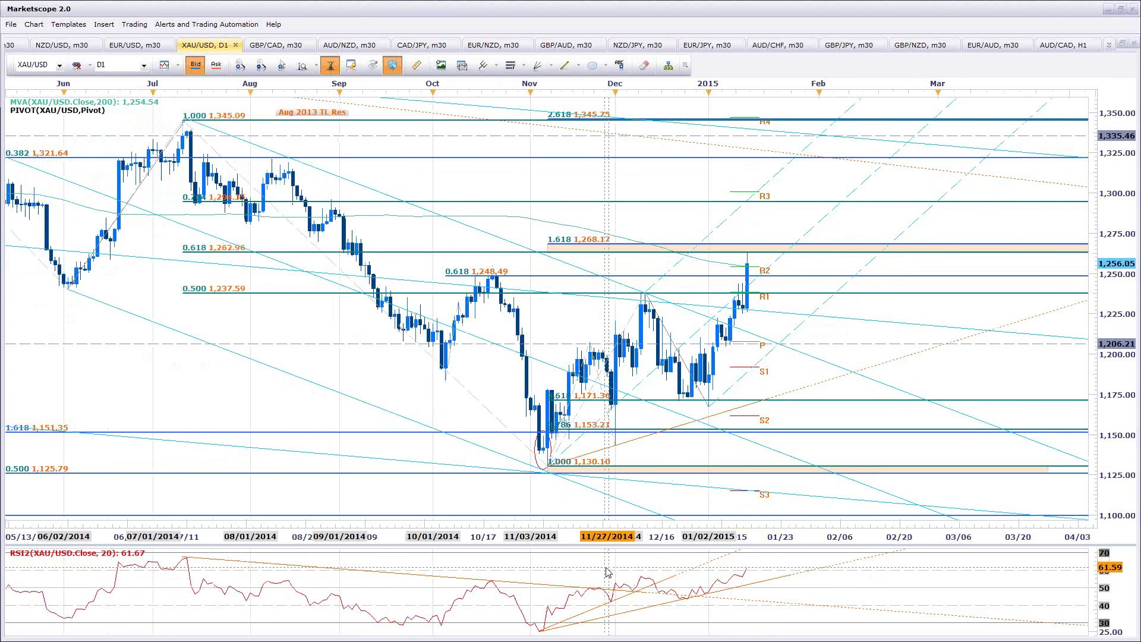
{"action": "scroll", "coordinate": [608, 573], "scroll_direction": "down", "scroll_amount": 1}
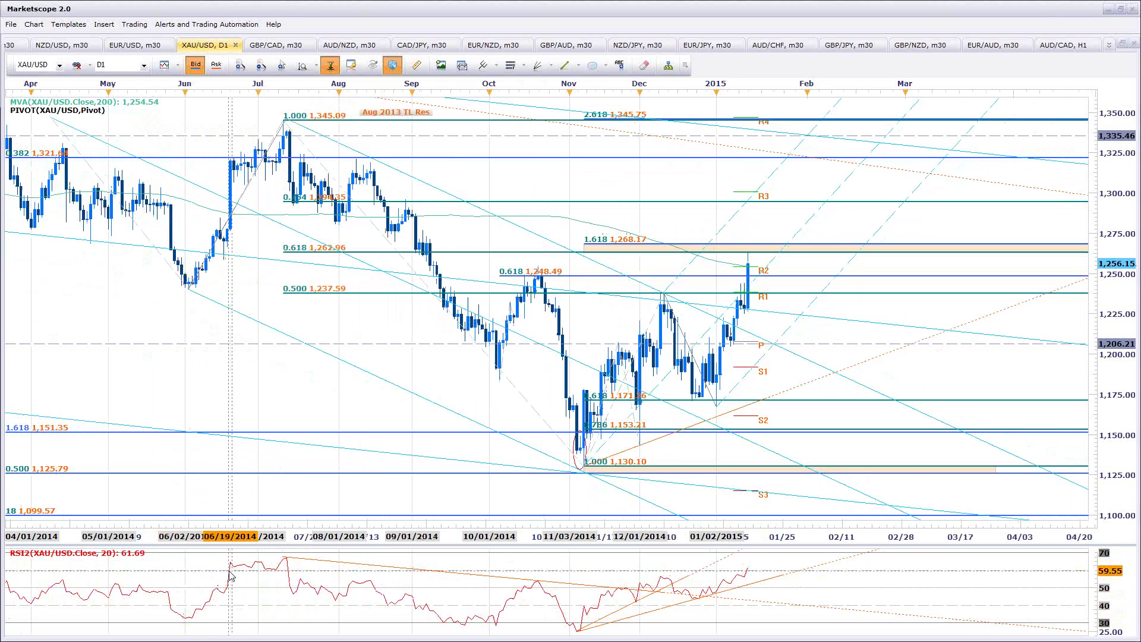
{"action": "scroll", "coordinate": [237, 594], "scroll_direction": "down", "scroll_amount": 2}
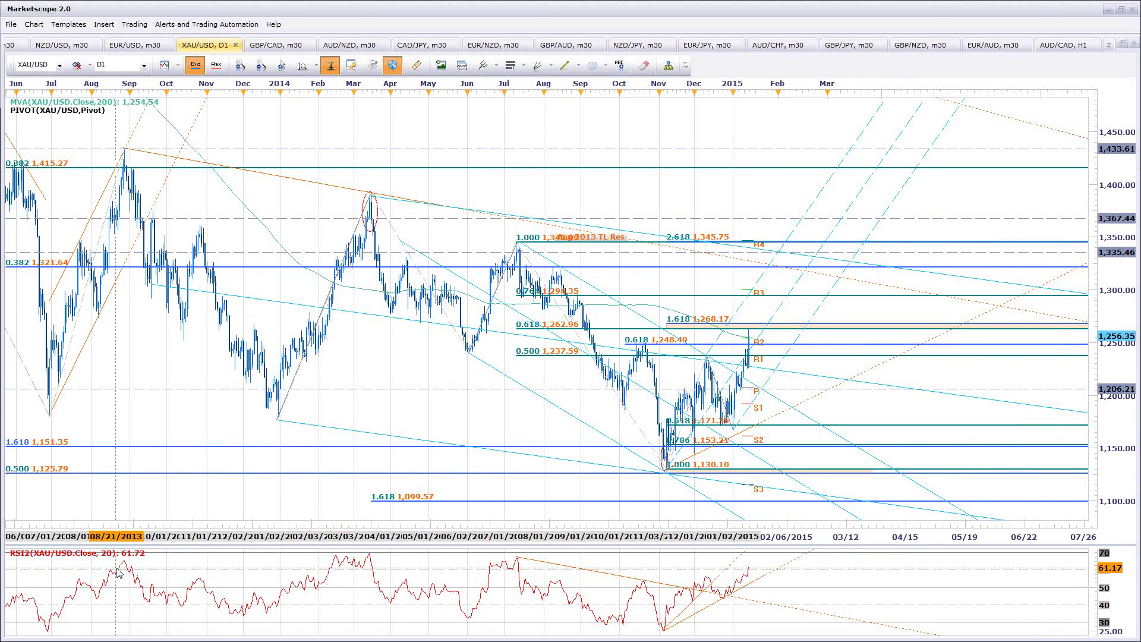
{"action": "scroll", "coordinate": [775, 562], "scroll_direction": "up", "scroll_amount": 2}
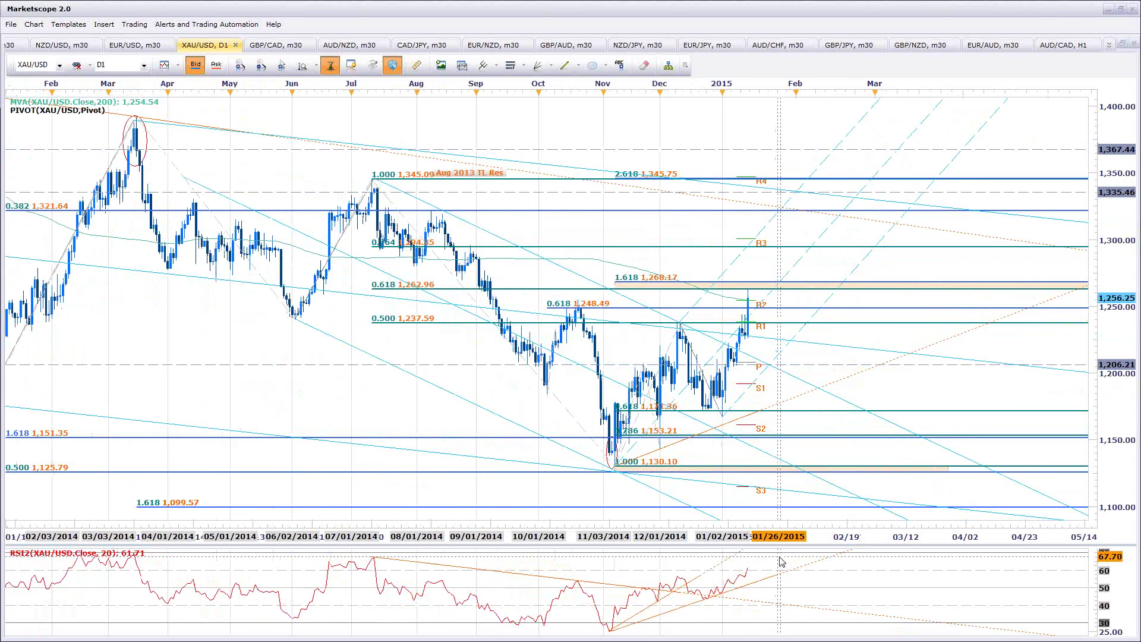
{"action": "scroll", "coordinate": [780, 562], "scroll_direction": "up", "scroll_amount": 2}
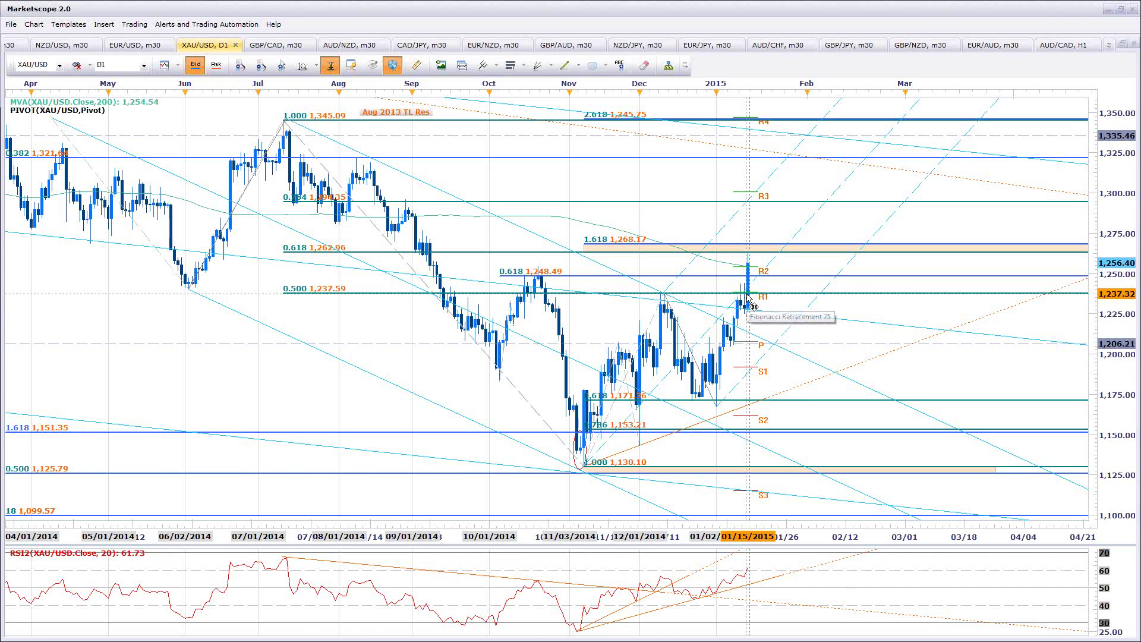
{"action": "scroll", "coordinate": [753, 305], "scroll_direction": "up", "scroll_amount": 2}
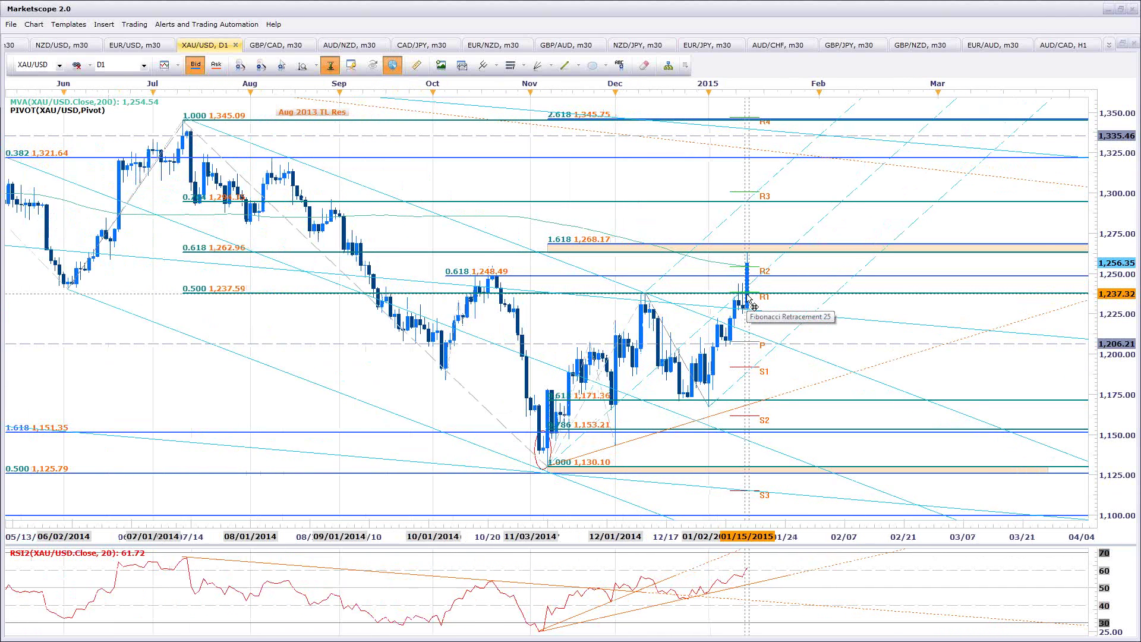